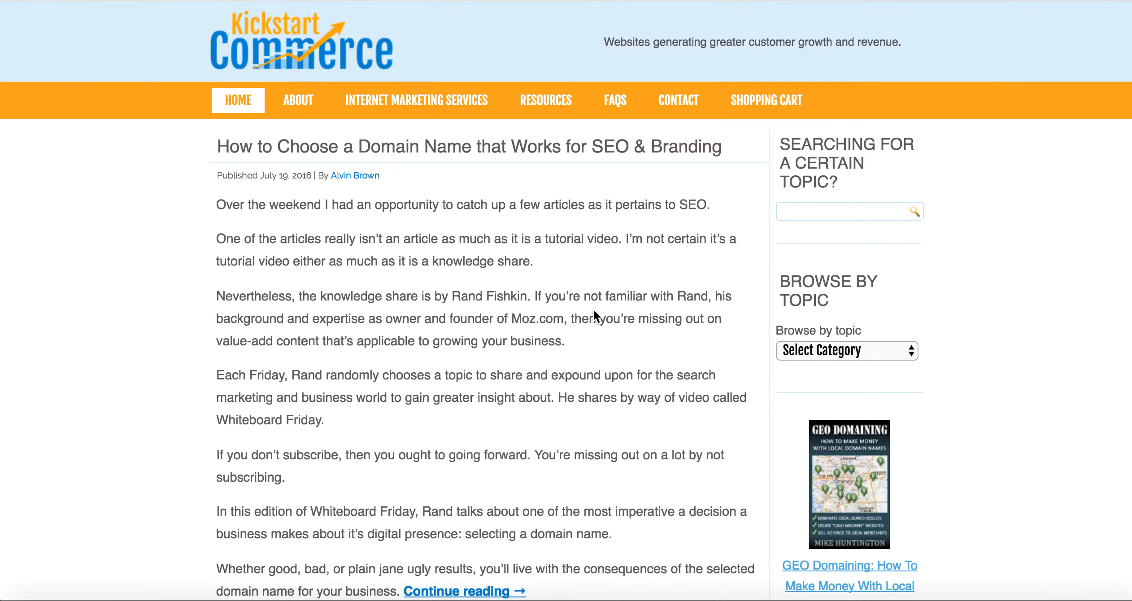
- Look through the recent posts and newsletter sign-up box on the Kickstart Commerce home page
{"action": "scroll", "coordinate": [614, 365], "scroll_direction": "down", "scroll_amount": 12}
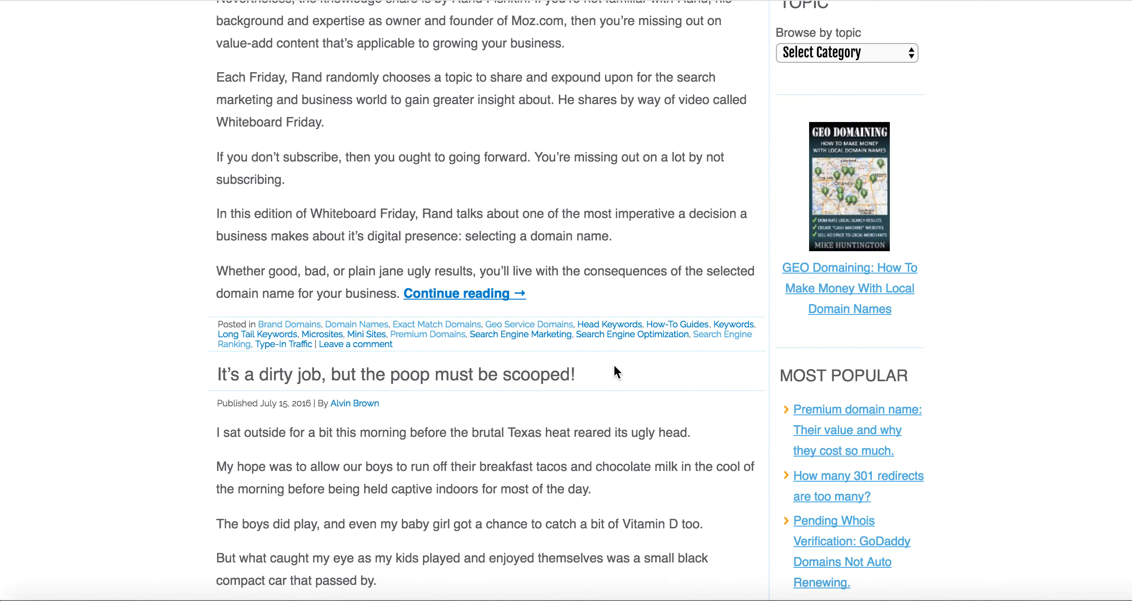
{"action": "scroll", "coordinate": [614, 366], "scroll_direction": "down", "scroll_amount": 12}
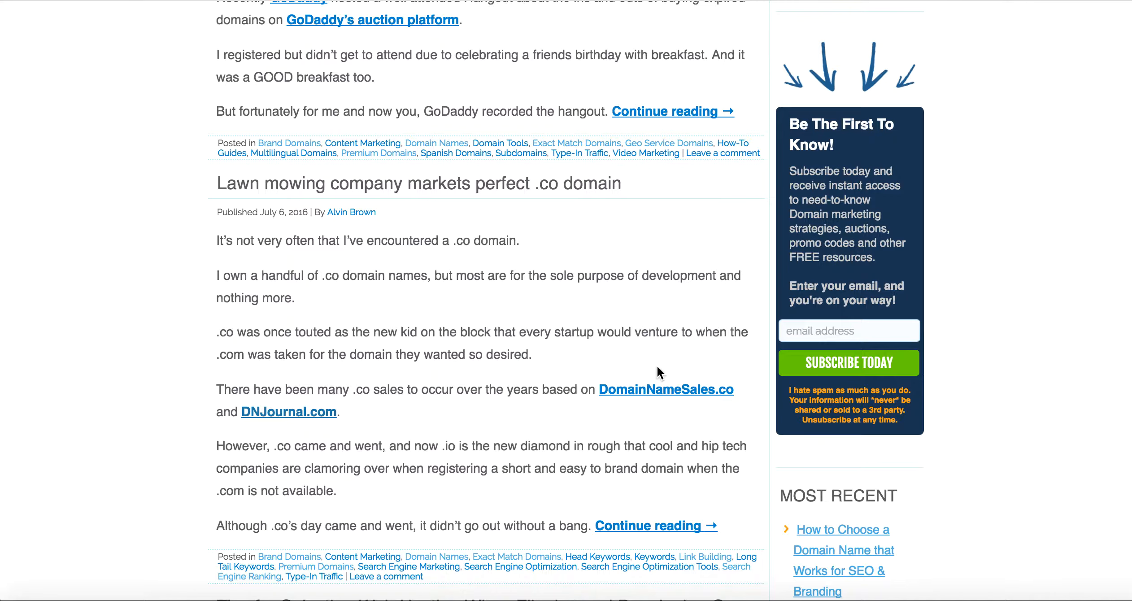
{"action": "scroll", "coordinate": [656, 364], "scroll_direction": "up", "scroll_amount": 15}
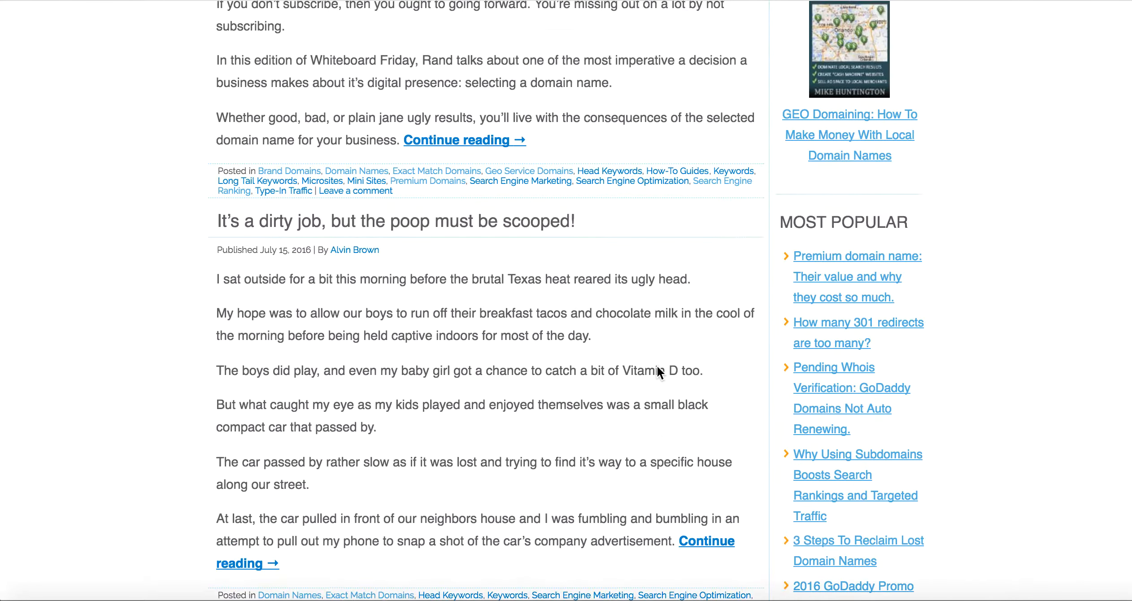
{"action": "scroll", "coordinate": [657, 366], "scroll_direction": "up", "scroll_amount": 10}
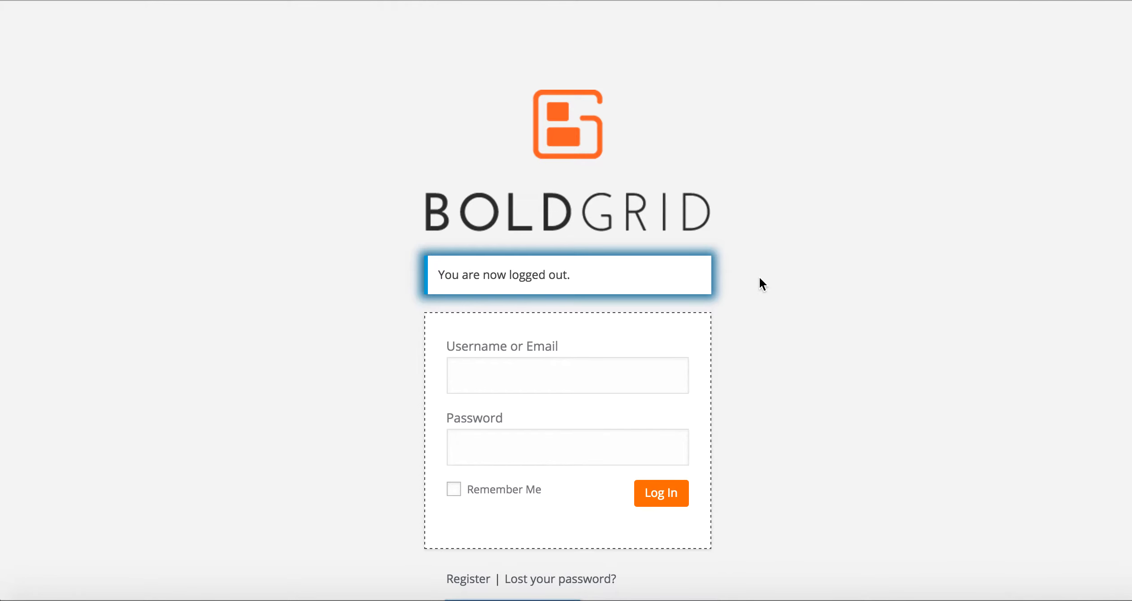
- Log in to the BoldGrid WordPress site by filling in the username and the account password
{"action": "left_click", "coordinate": [651, 381]}
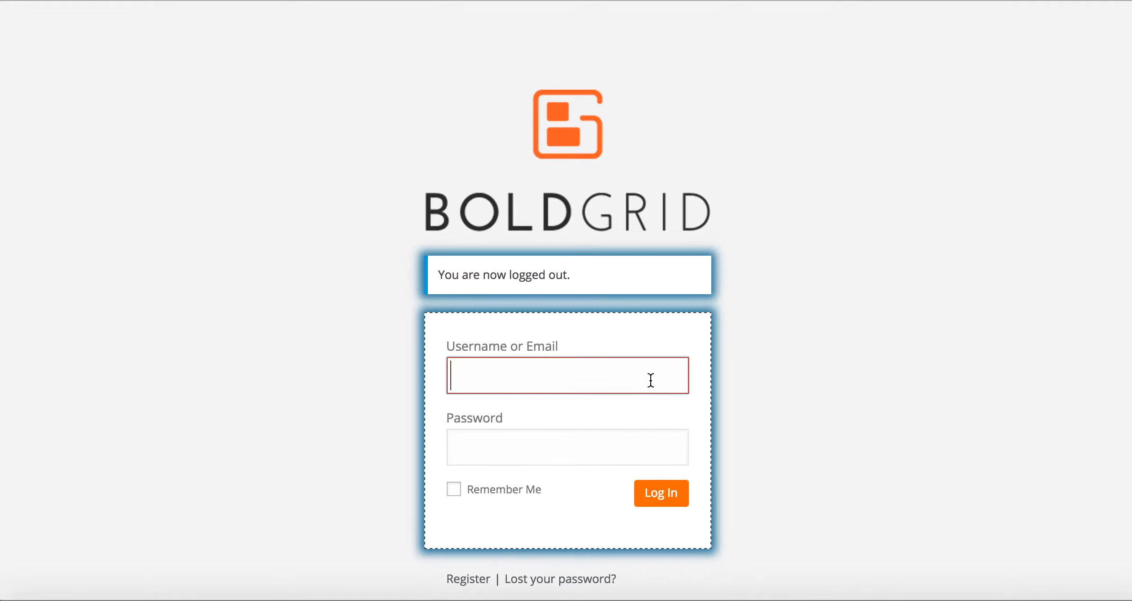
{"action": "type", "text": "k"}
{"action": "key", "text": "Down"}
{"action": "key", "text": "Return"}
{"action": "key", "text": "Tab"}
{"action": "type", "text": "••••••••••"}
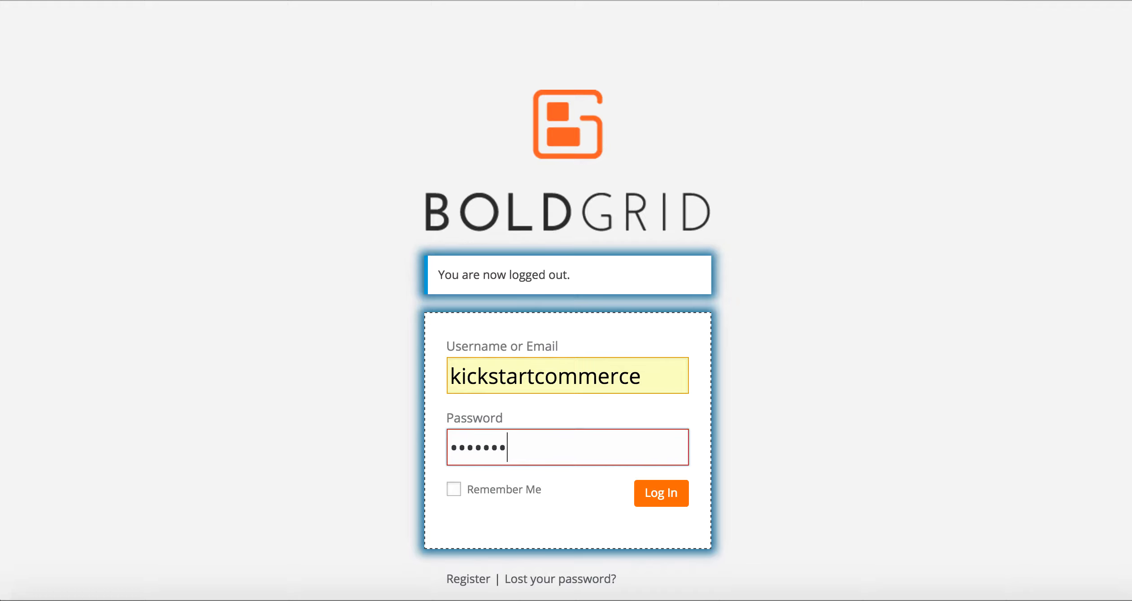
{"action": "type", "text": "•"}
{"action": "key", "text": "Return"}
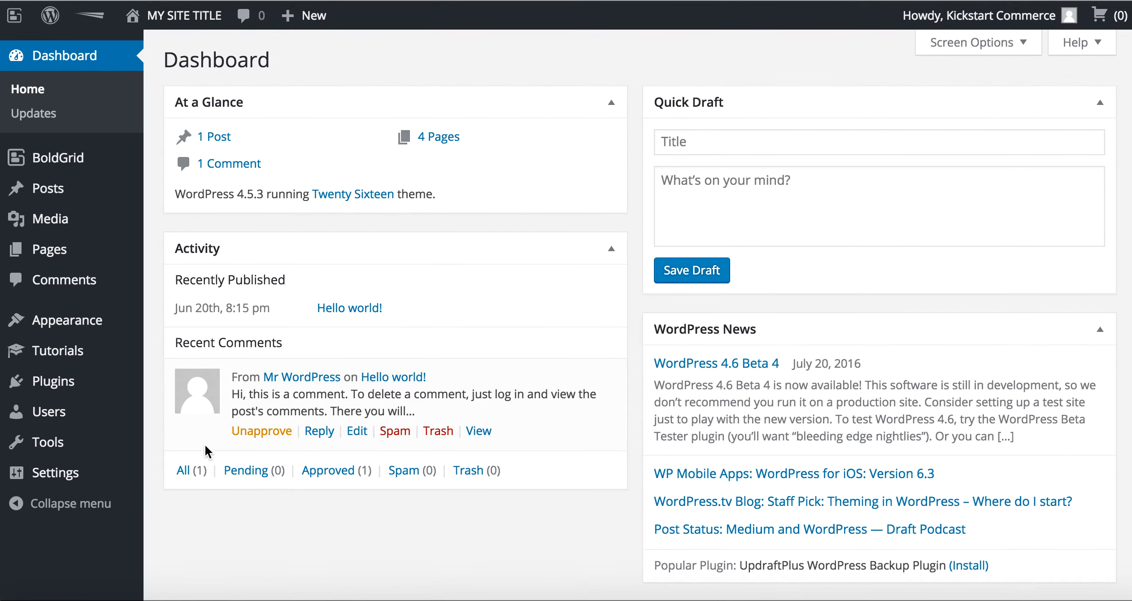
- Open the site's General Settings and review the New User Default Role choices, keeping Subscriber
{"action": "mouse_move", "coordinate": [119, 471]}
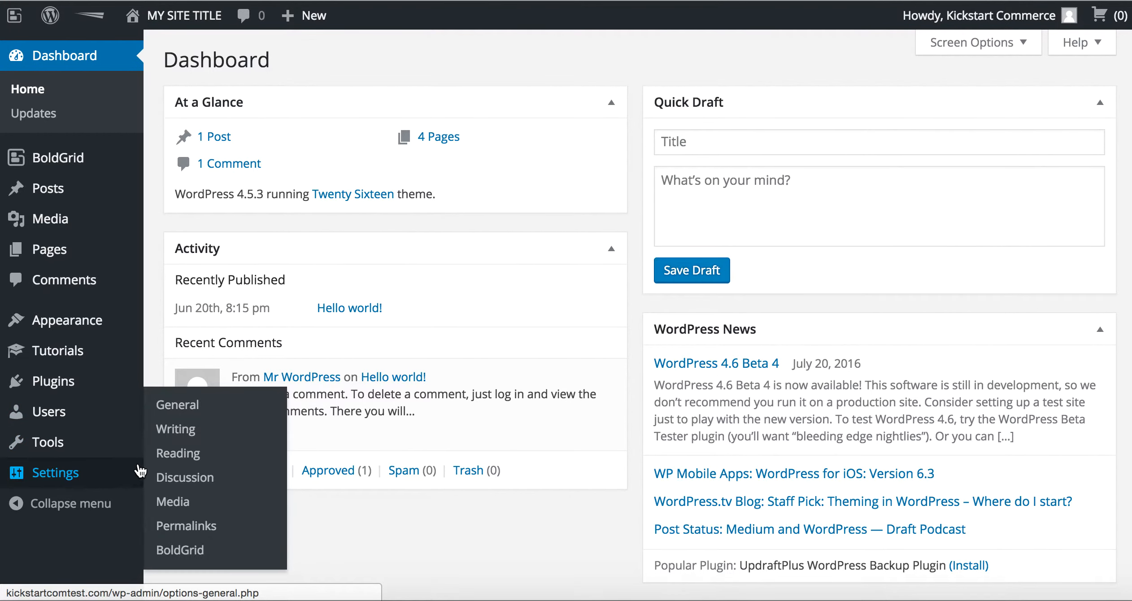
{"action": "left_click", "coordinate": [184, 412]}
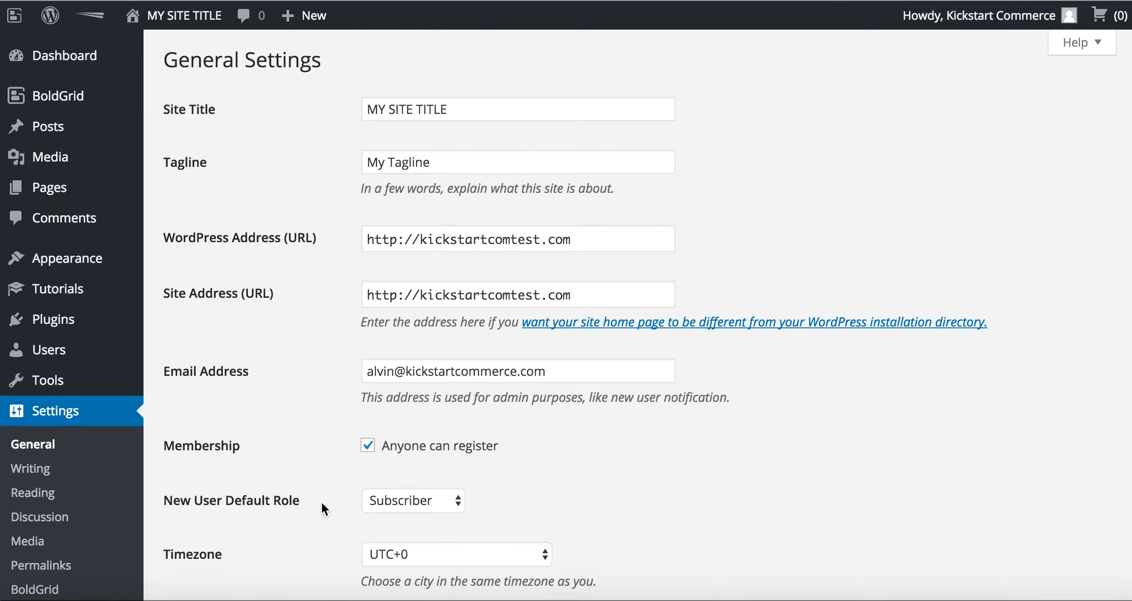
{"action": "left_click", "coordinate": [396, 504]}
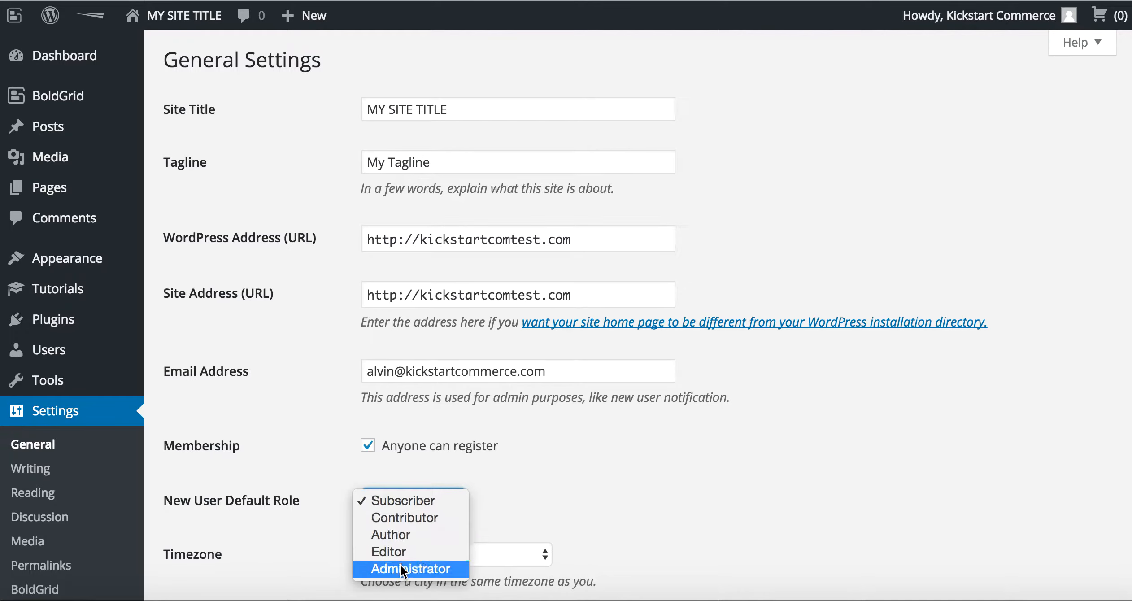
{"action": "left_click", "coordinate": [404, 499]}
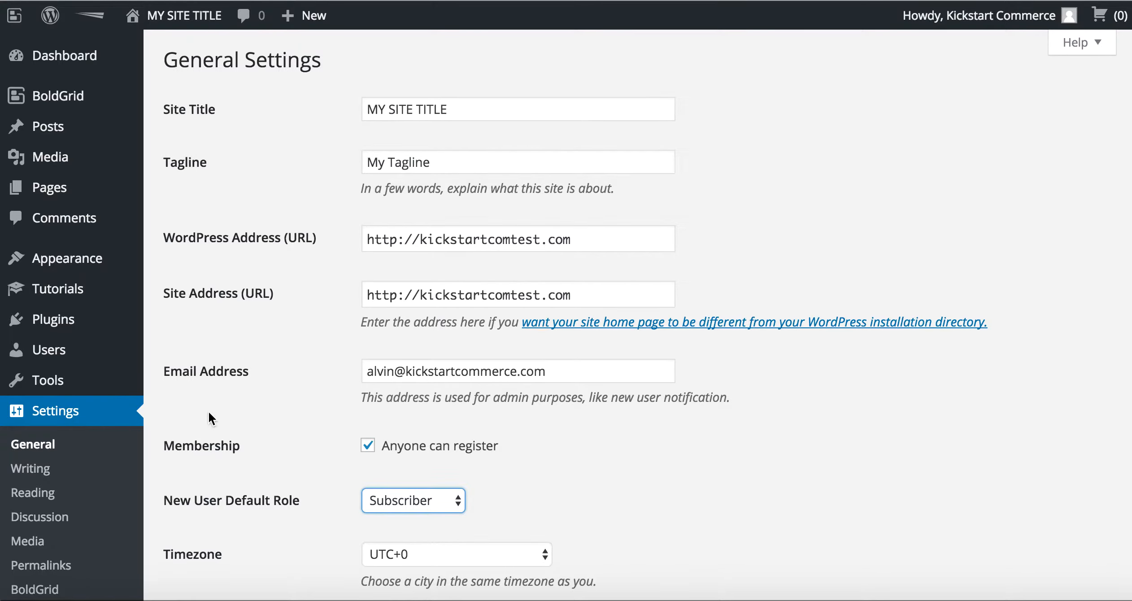
- Find the MailChimp for WordPress plugin in the plugin directory, then install and activate it
{"action": "left_click", "coordinate": [88, 323]}
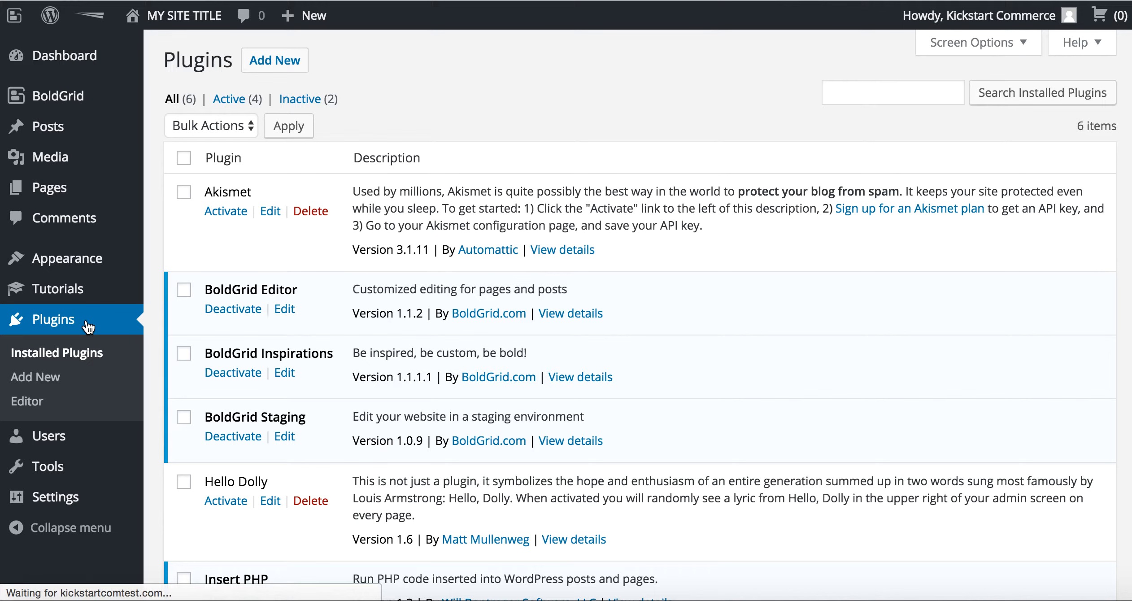
{"action": "left_click", "coordinate": [287, 62]}
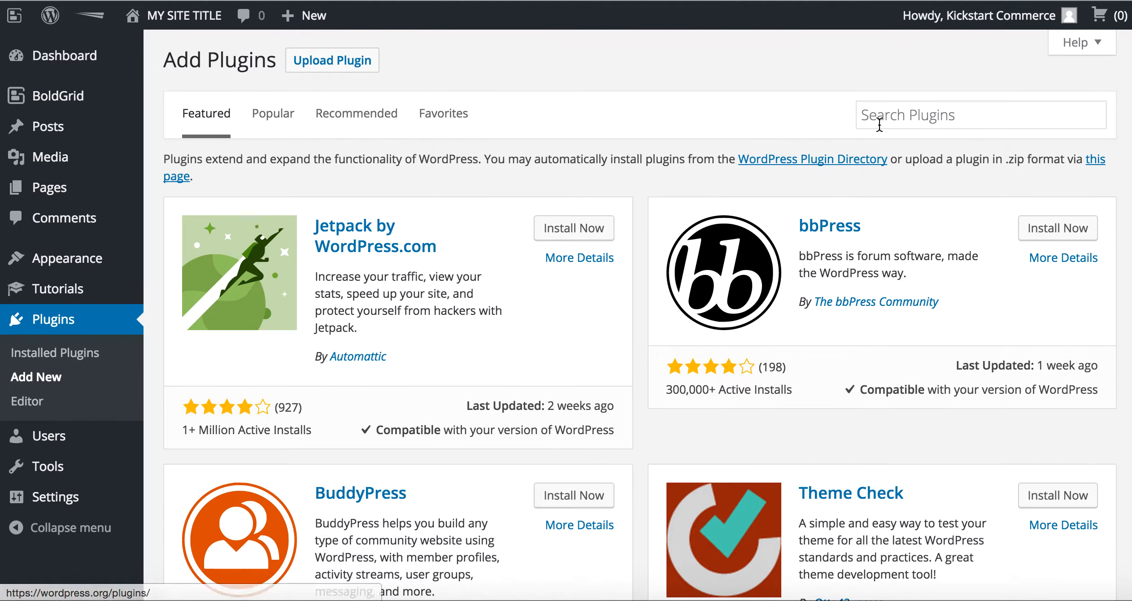
{"action": "left_click", "coordinate": [886, 119]}
{"action": "type", "text": "ma"}
{"action": "key", "text": "Down"}
{"action": "key", "text": "Down"}
{"action": "key", "text": "Down"}
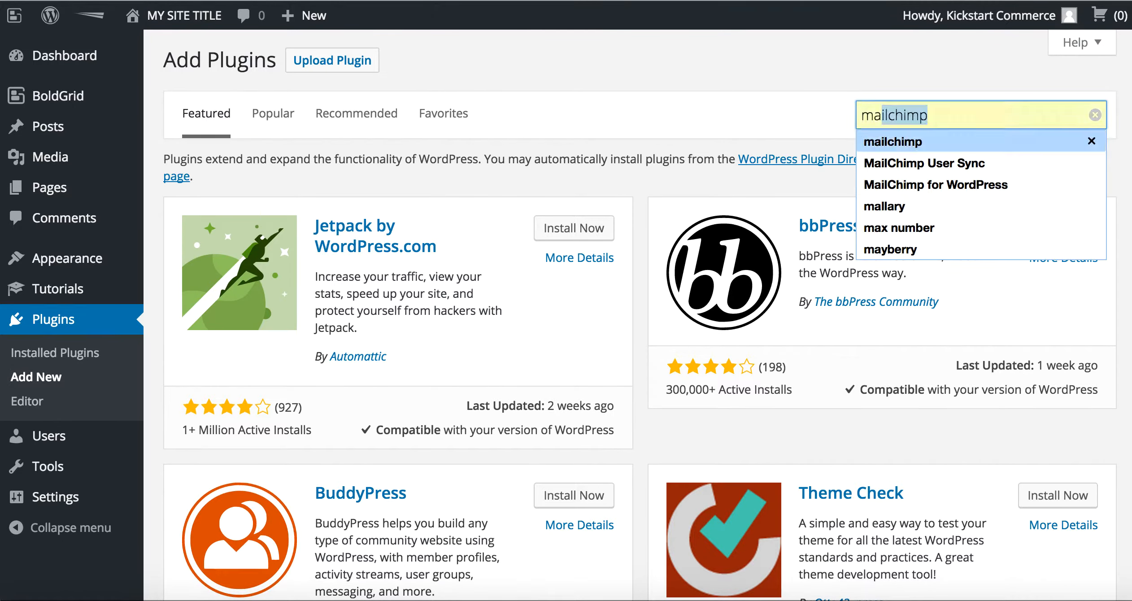
{"action": "key", "text": "Return"}
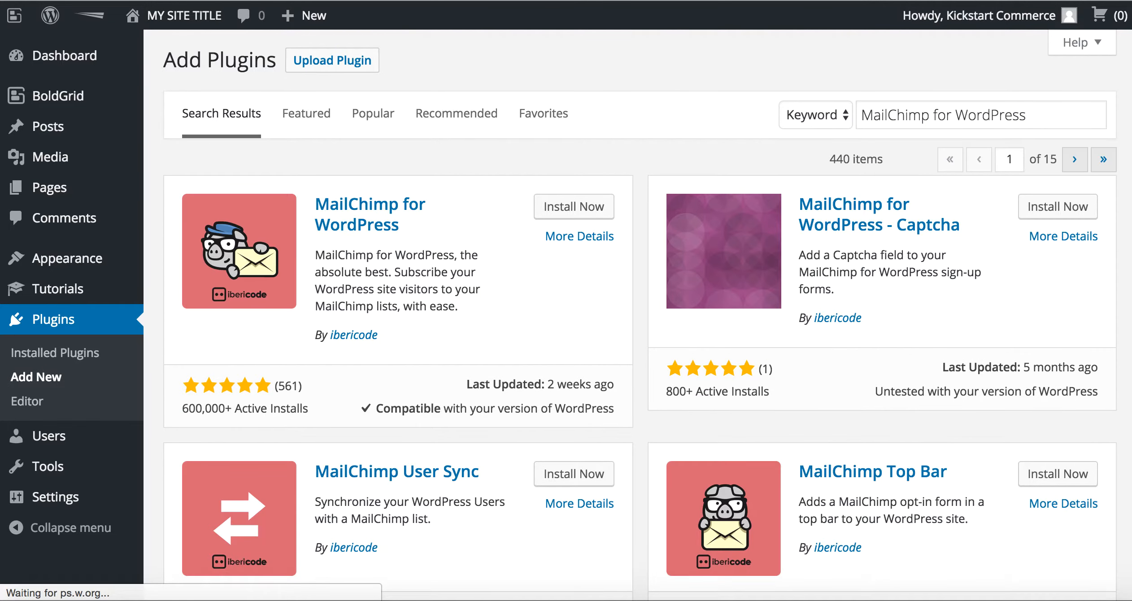
{"action": "left_click", "coordinate": [587, 210]}
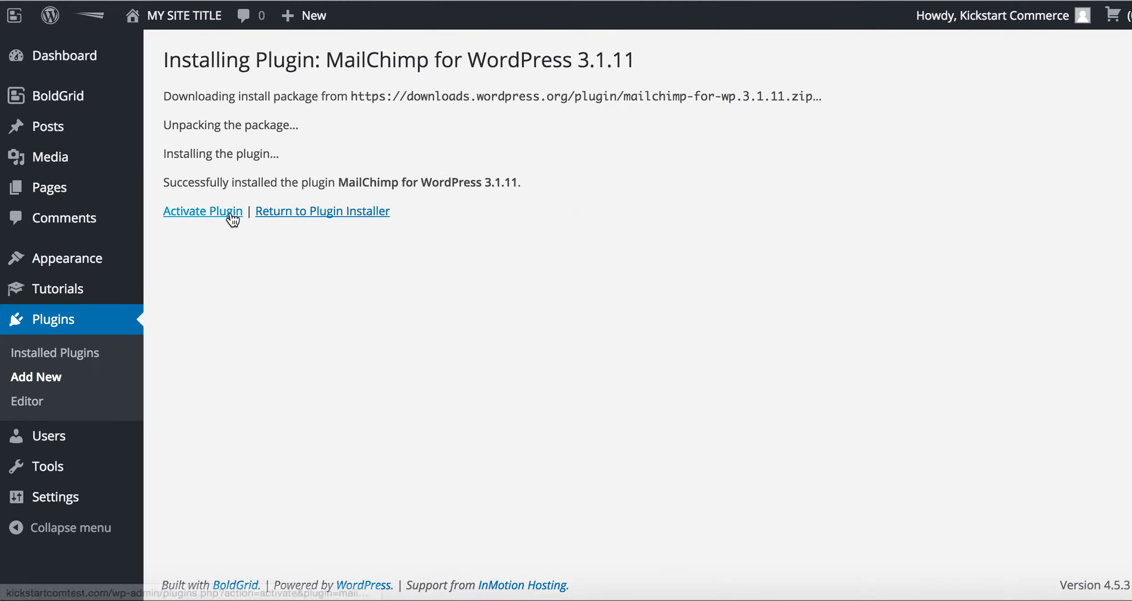
{"action": "left_click", "coordinate": [230, 218]}
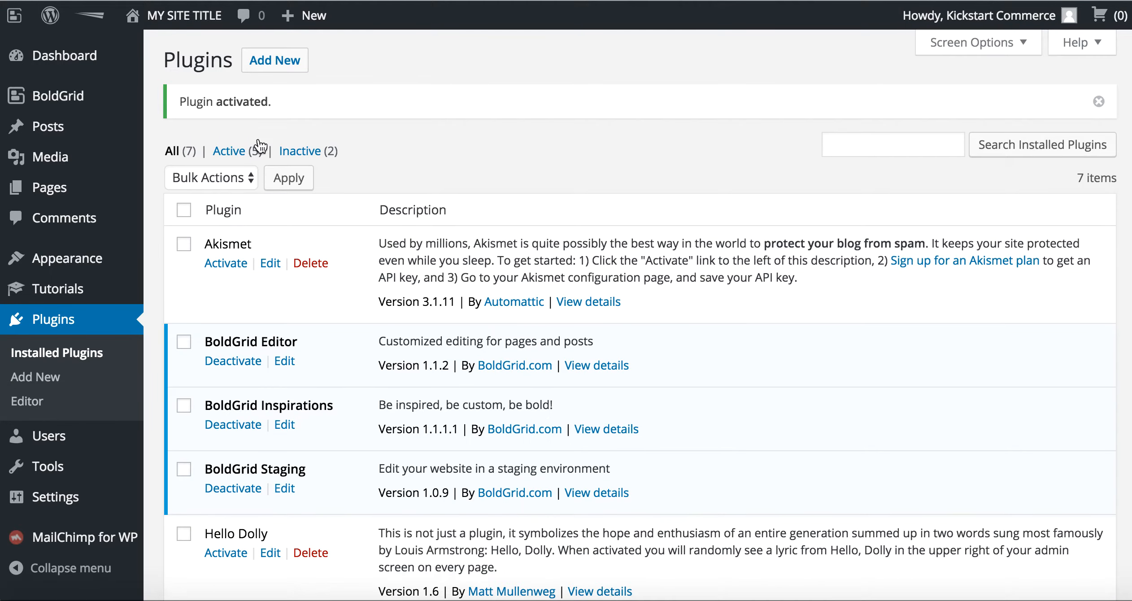
- Search for the MailChimp User Sync plugin, then install and activate it
{"action": "left_click", "coordinate": [287, 67]}
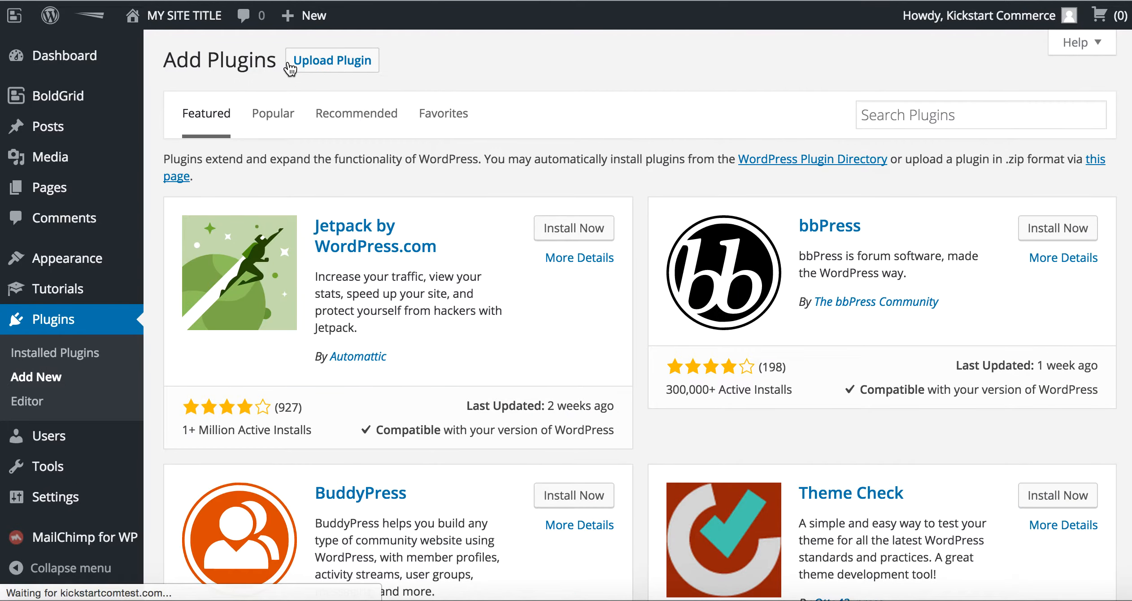
{"action": "left_click", "coordinate": [866, 115]}
{"action": "type", "text": "mail"}
{"action": "key", "text": "Down"}
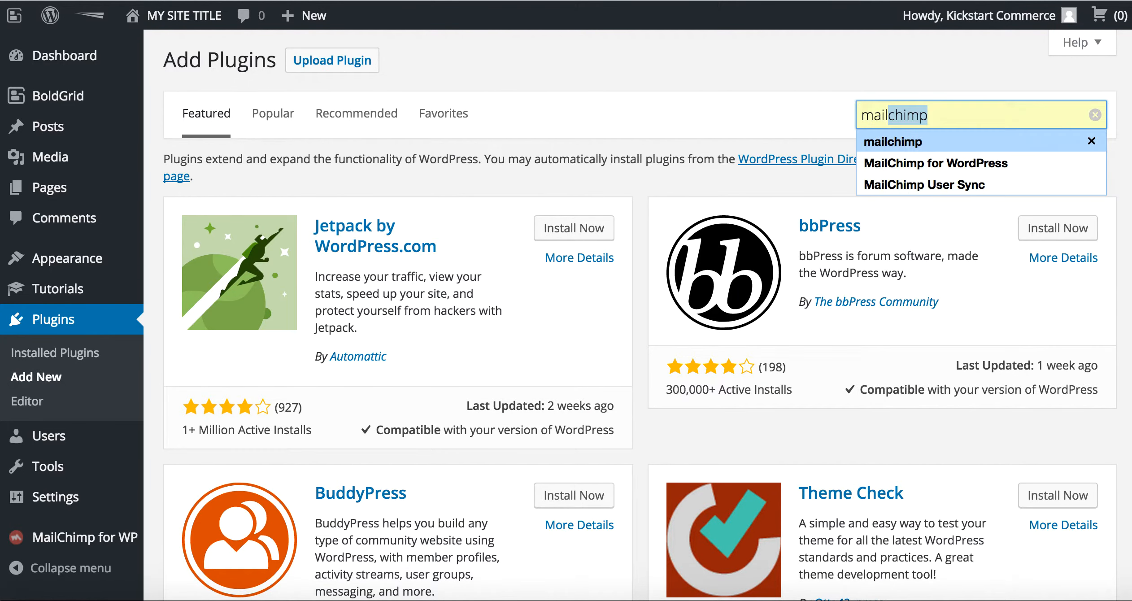
{"action": "key", "text": "Down"}
{"action": "key", "text": "Down"}
{"action": "key", "text": "Return"}
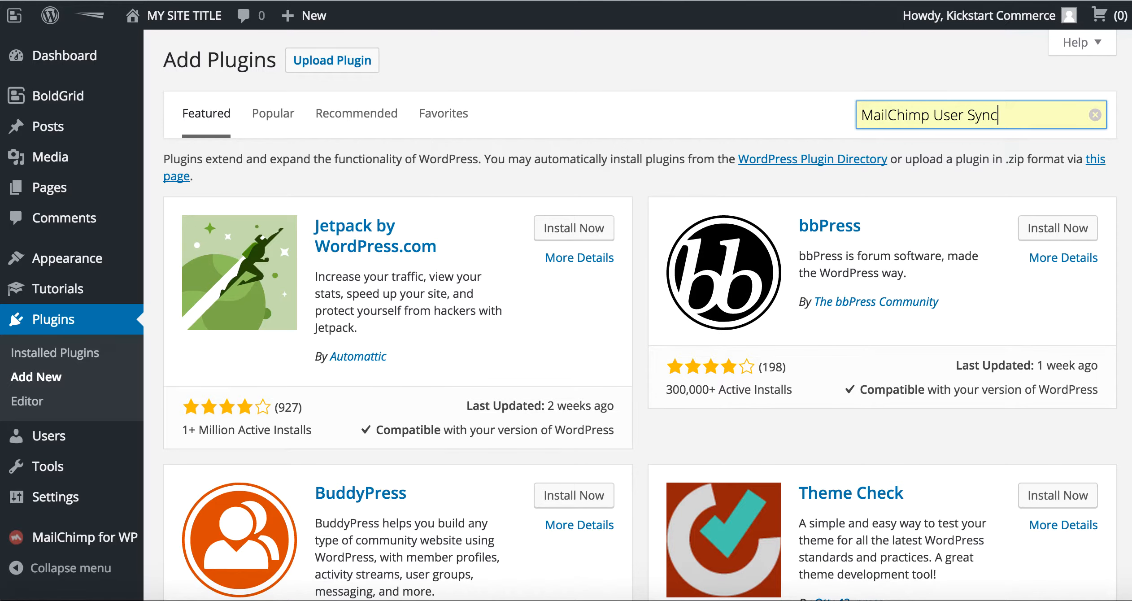
{"action": "key", "text": "Return"}
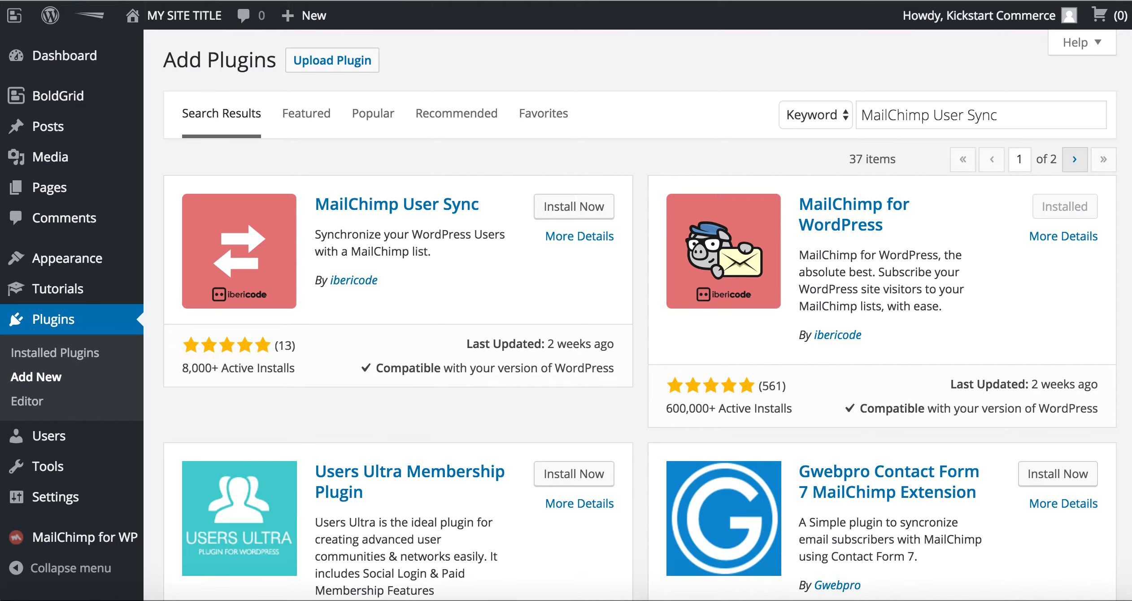
{"action": "left_click", "coordinate": [592, 209]}
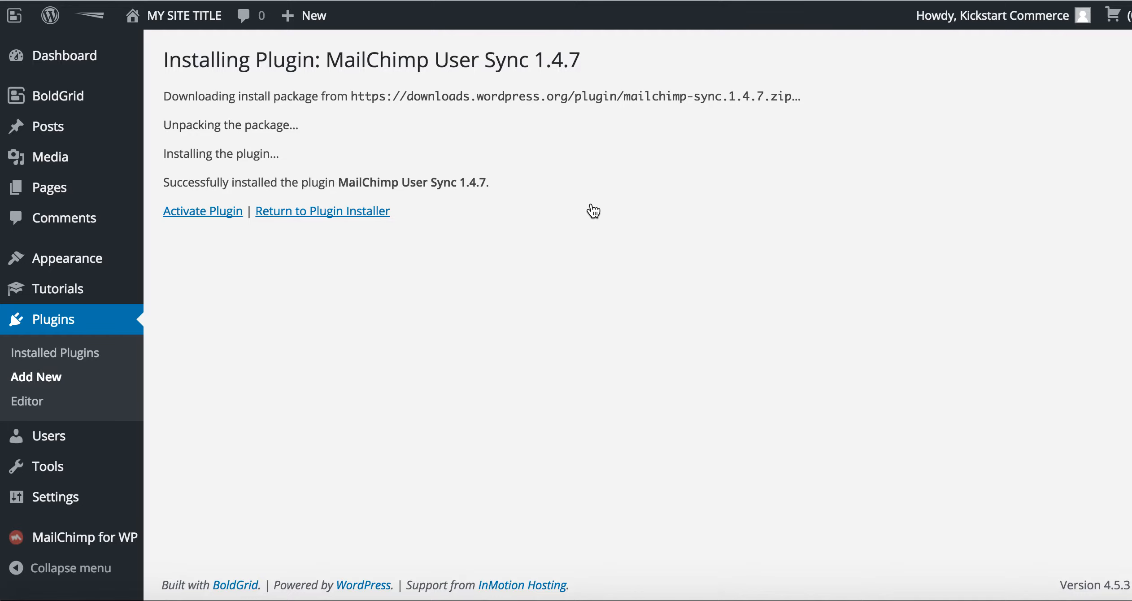
{"action": "left_click", "coordinate": [234, 220]}
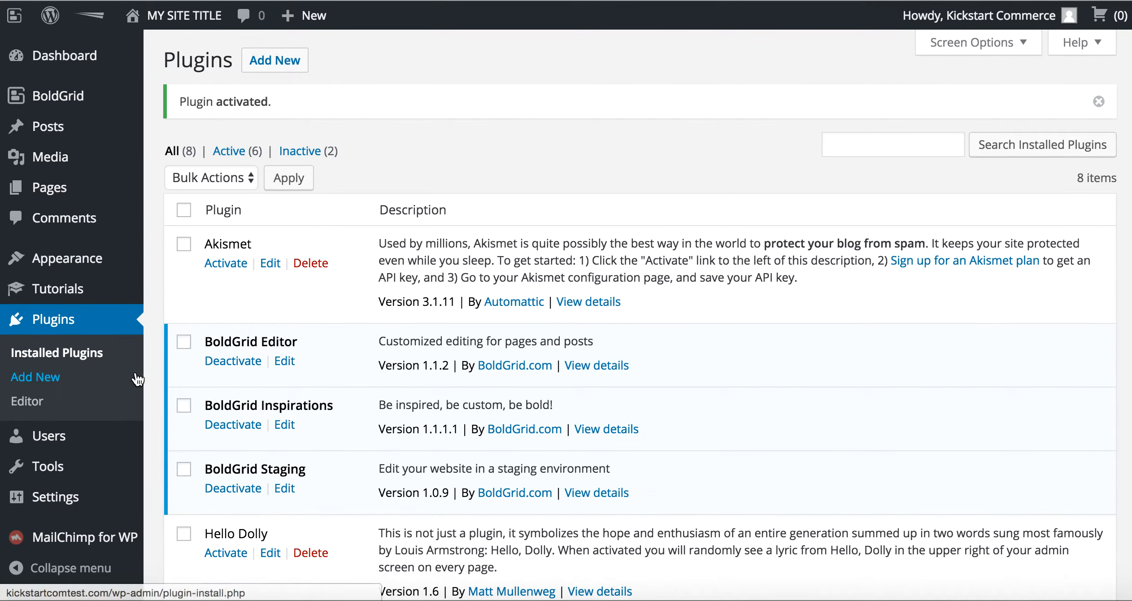
- Open the MailChimp for WP general settings and examine the API connection status, API key field and MailChimp account lists
{"action": "mouse_move", "coordinate": [58, 541]}
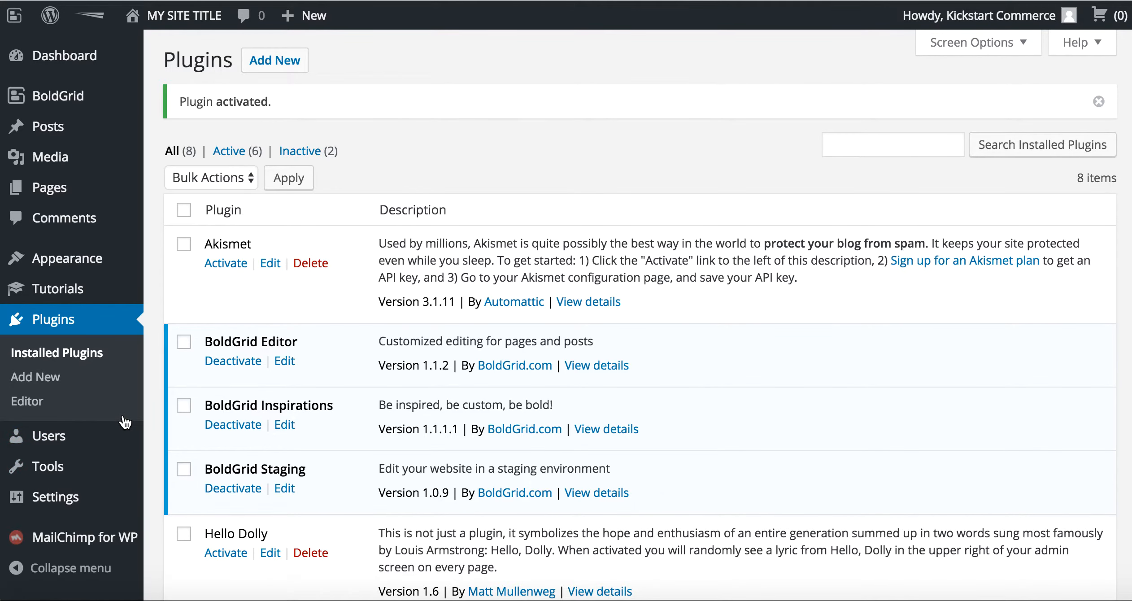
{"action": "scroll", "coordinate": [90, 419], "scroll_direction": "down", "scroll_amount": 1}
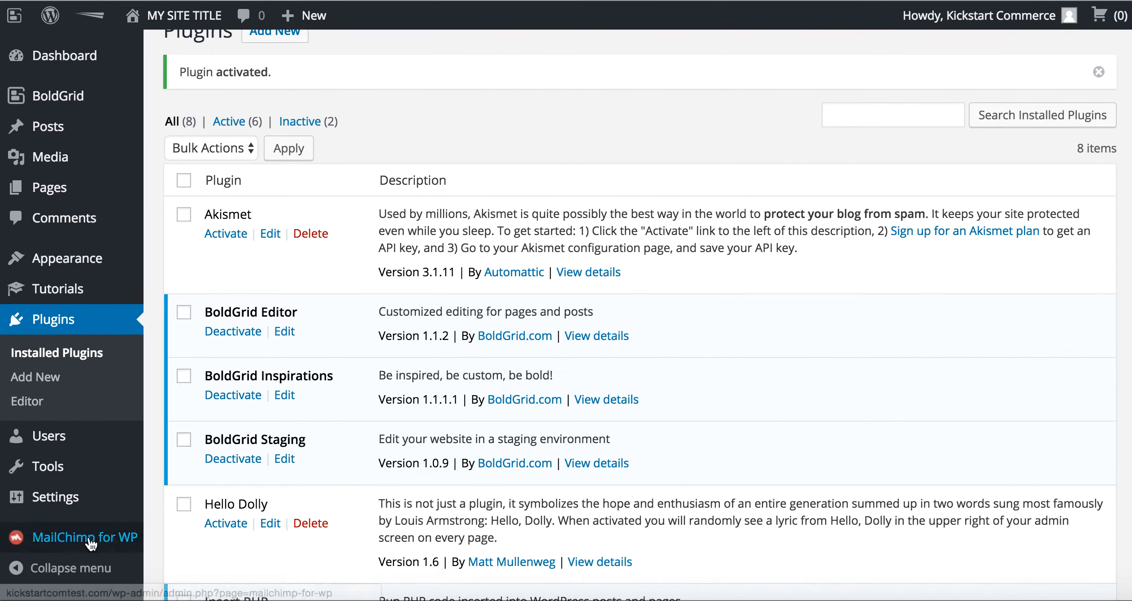
{"action": "mouse_move", "coordinate": [95, 539]}
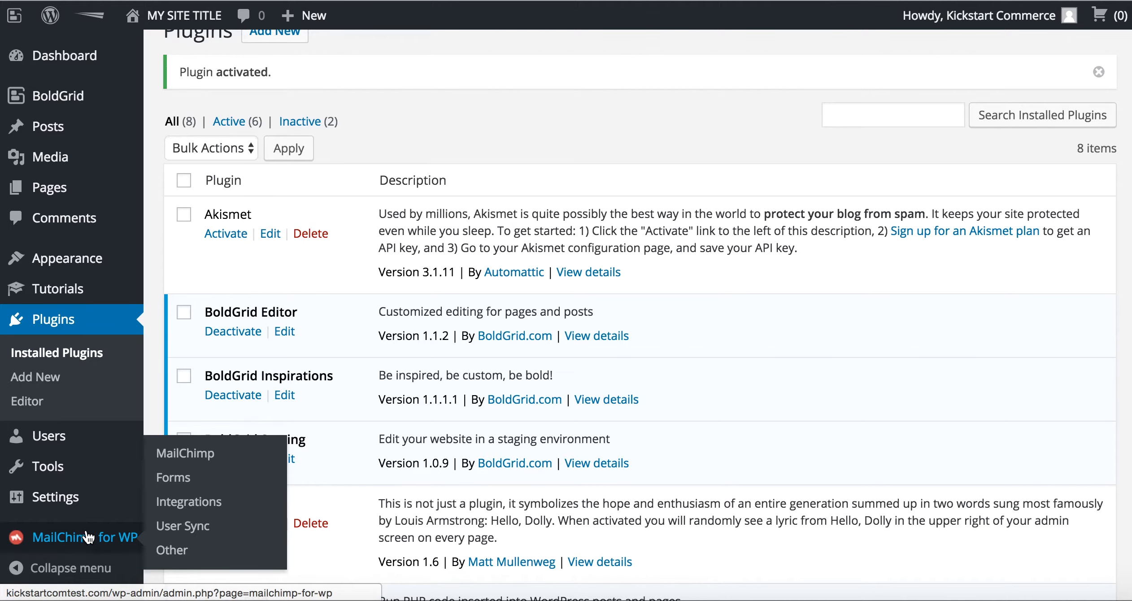
{"action": "left_click", "coordinate": [90, 539]}
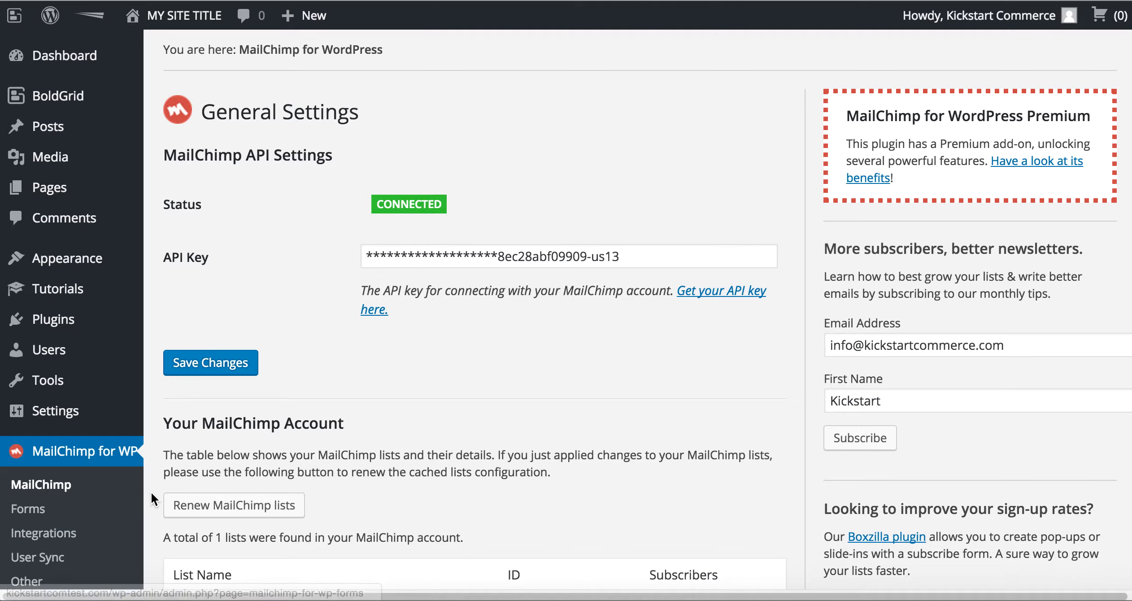
{"action": "scroll", "coordinate": [305, 417], "scroll_direction": "down", "scroll_amount": 1}
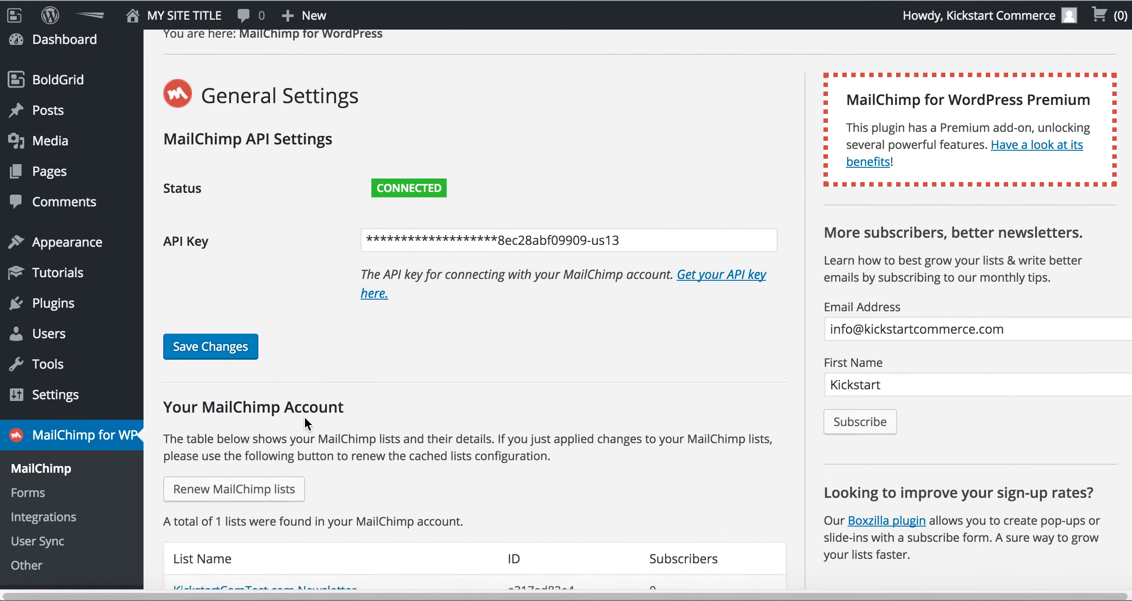
{"action": "scroll", "coordinate": [305, 417], "scroll_direction": "up", "scroll_amount": 1}
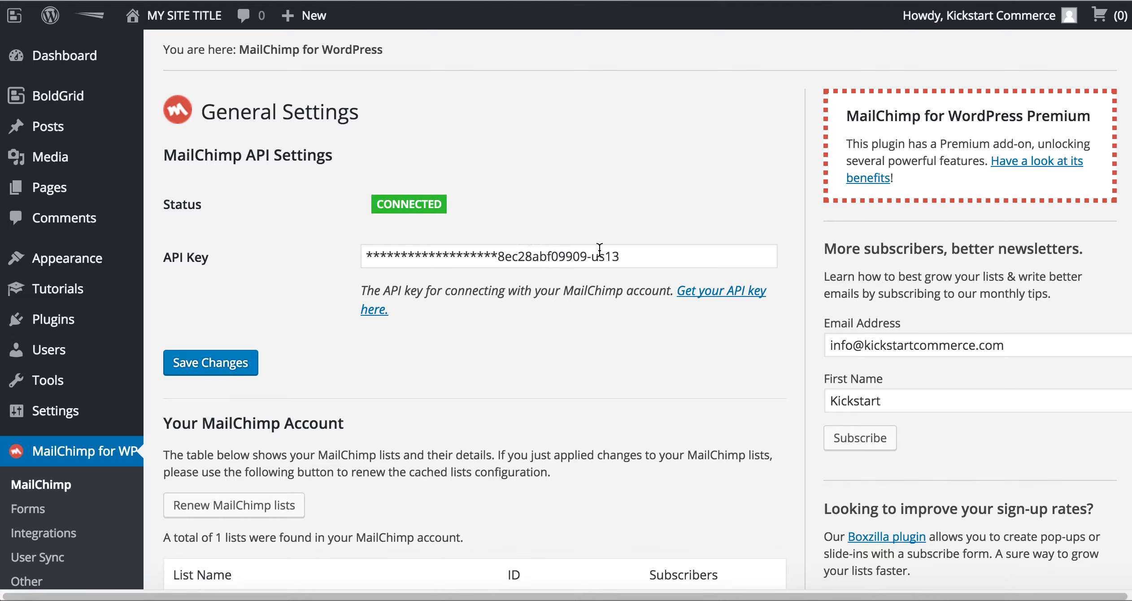
{"action": "scroll", "coordinate": [592, 319], "scroll_direction": "down", "scroll_amount": 2}
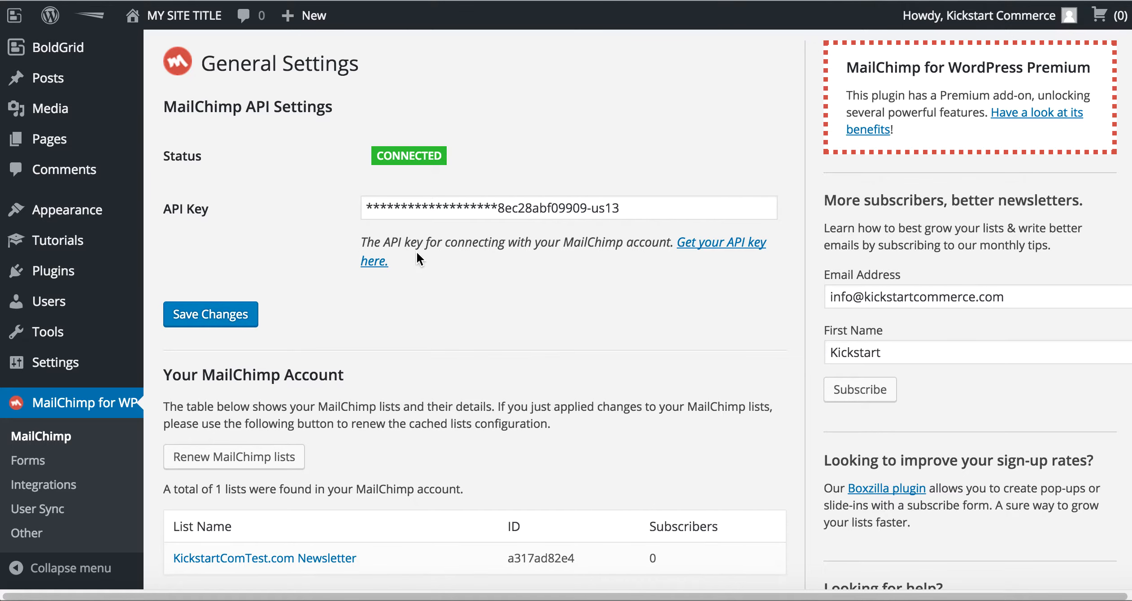
{"action": "scroll", "coordinate": [417, 250], "scroll_direction": "down", "scroll_amount": 3}
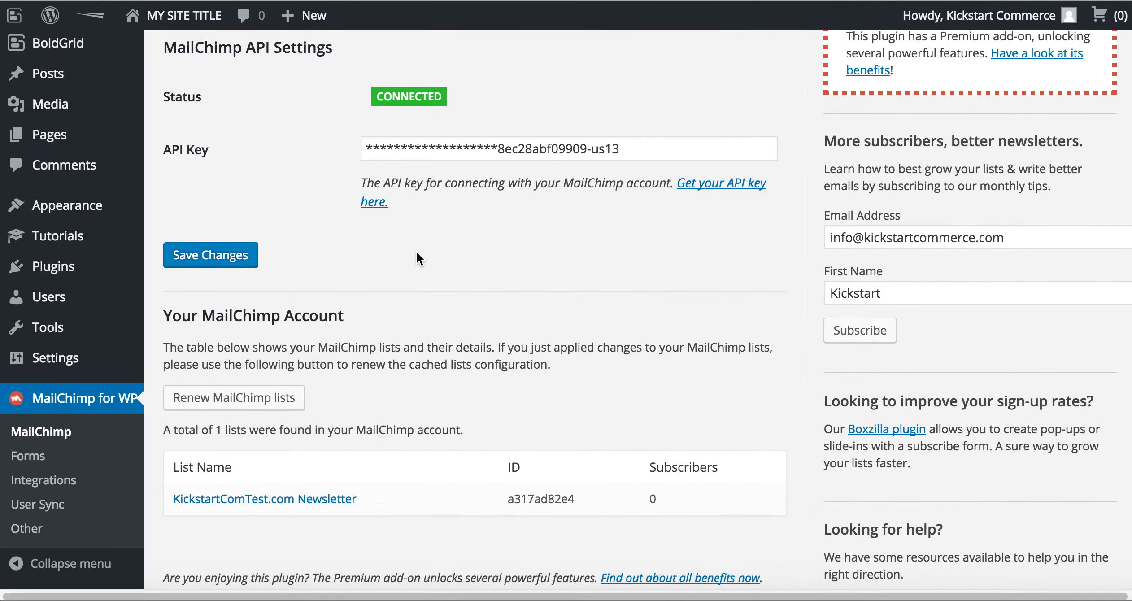
{"action": "scroll", "coordinate": [417, 253], "scroll_direction": "down", "scroll_amount": 4}
{"action": "scroll", "coordinate": [416, 252], "scroll_direction": "up", "scroll_amount": 6}
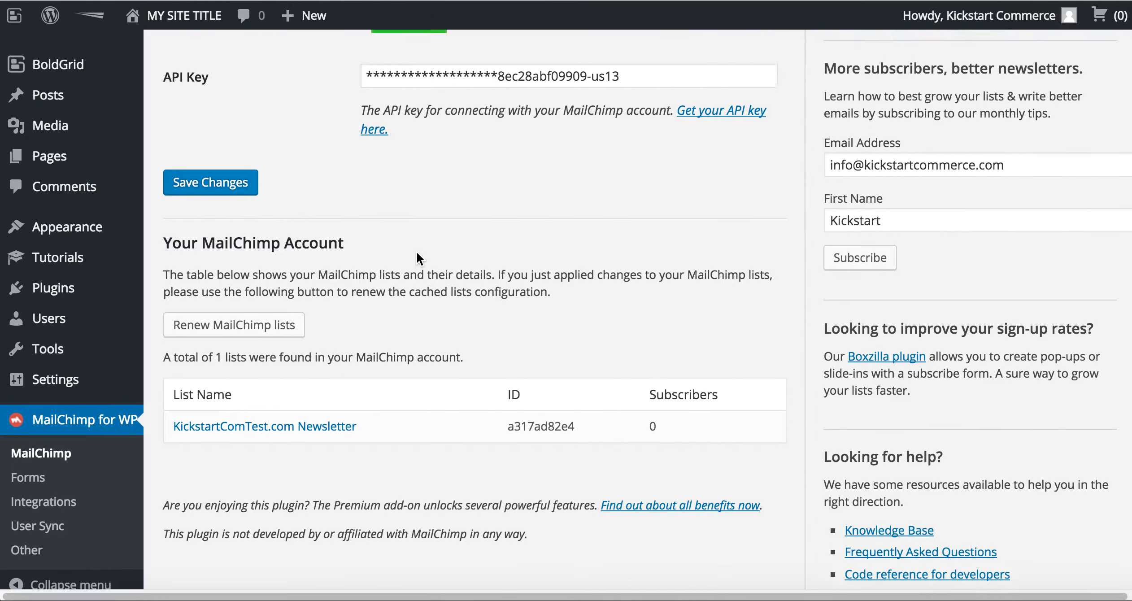
{"action": "scroll", "coordinate": [394, 270], "scroll_direction": "down", "scroll_amount": 3}
{"action": "scroll", "coordinate": [388, 337], "scroll_direction": "down", "scroll_amount": 3}
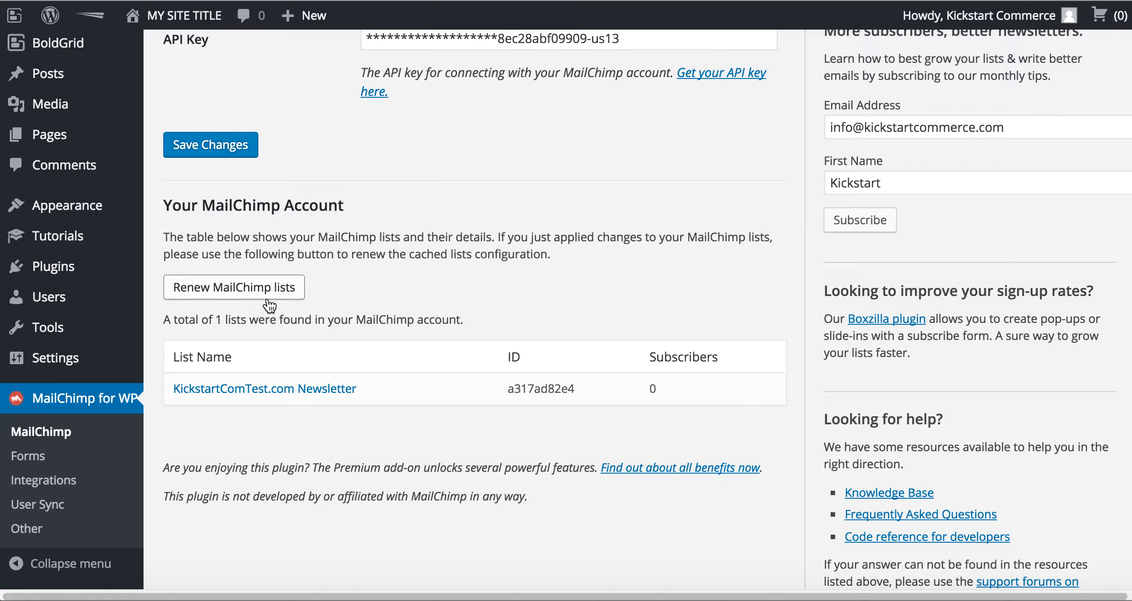
- Look over the MailChimp for WP Forms page, then the list of enabled and available integrations
{"action": "left_click", "coordinate": [39, 459]}
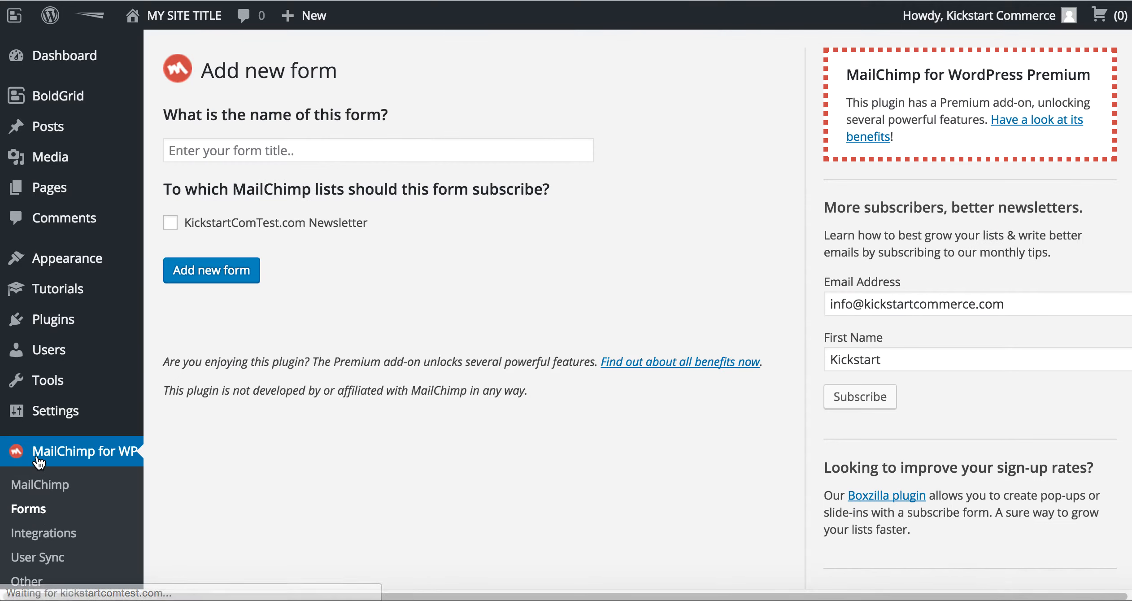
{"action": "scroll", "coordinate": [129, 532], "scroll_direction": "down", "scroll_amount": 5}
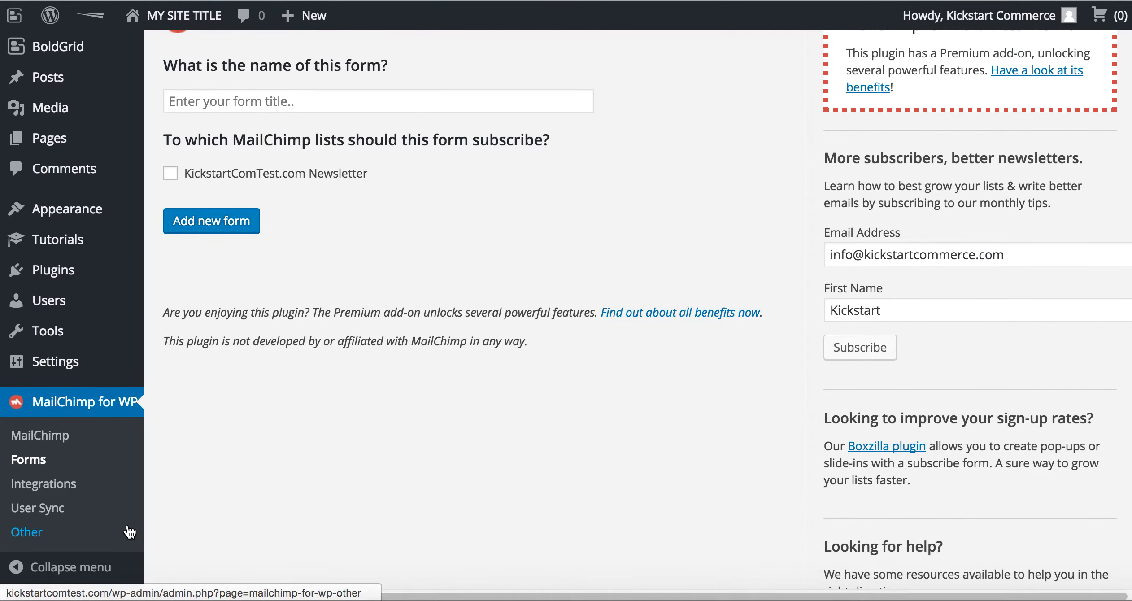
{"action": "left_click", "coordinate": [70, 479]}
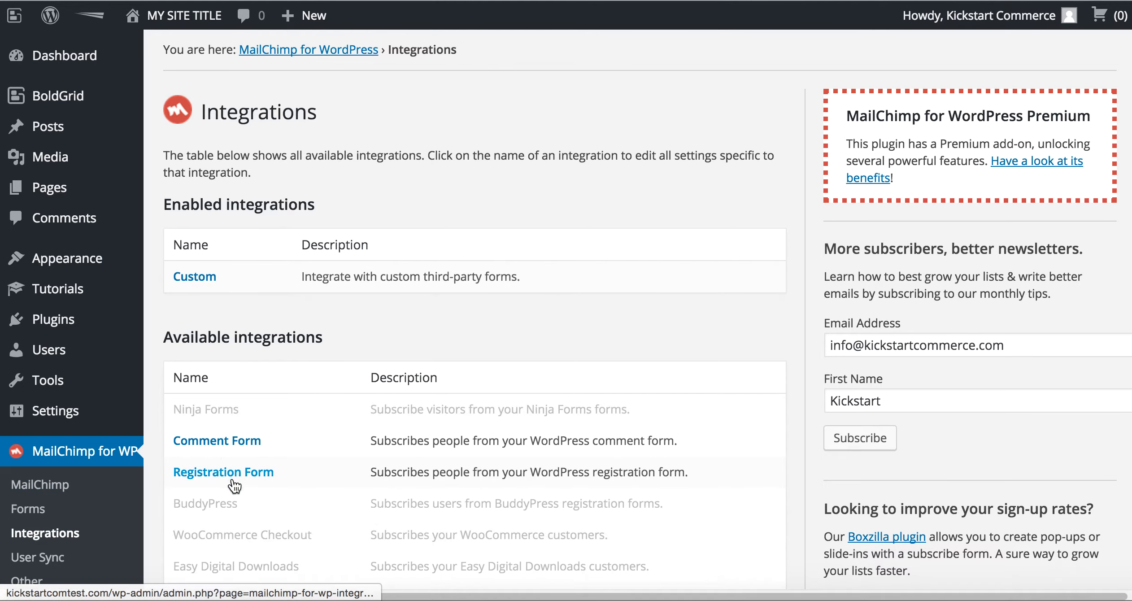
- Open the User Sync settings and keep KickstartComTest.com Newsletter as the list to sync users with
{"action": "scroll", "coordinate": [233, 483], "scroll_direction": "down", "scroll_amount": 5}
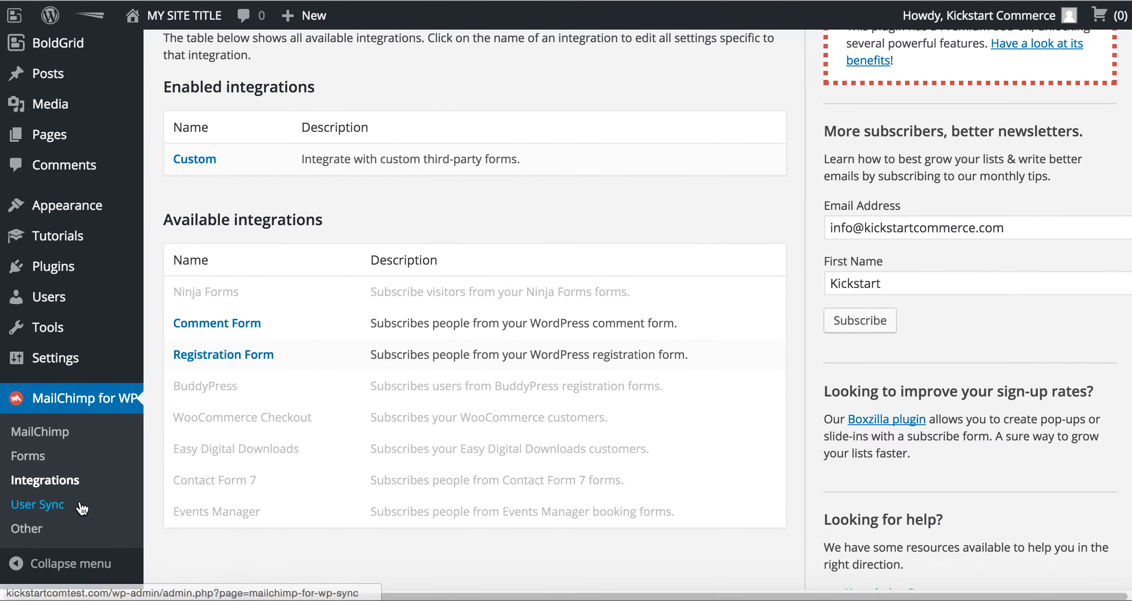
{"action": "left_click", "coordinate": [70, 508]}
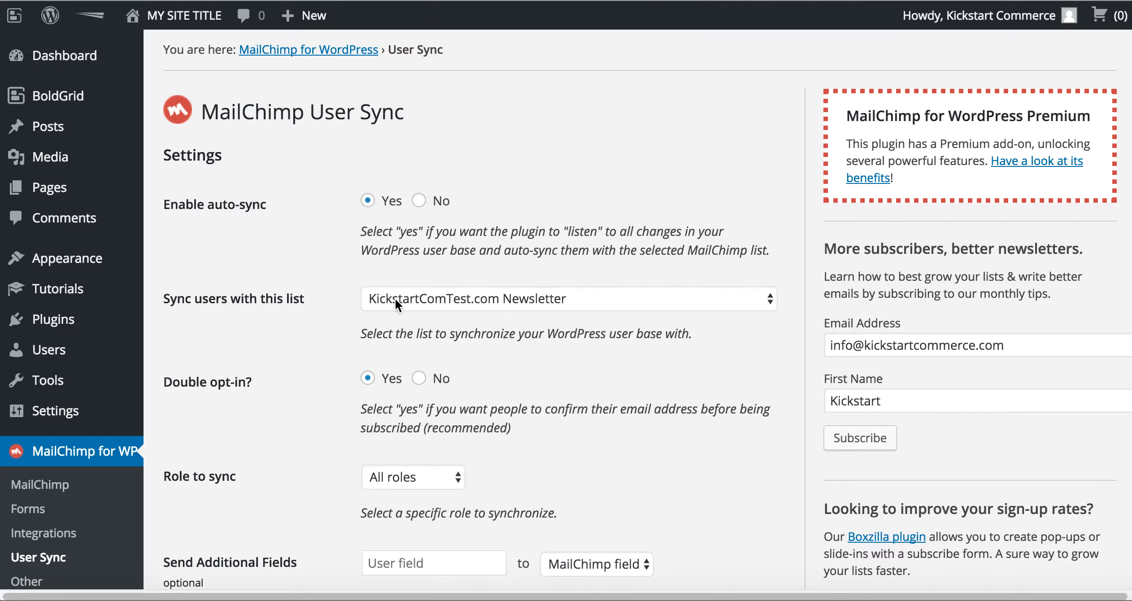
{"action": "left_click", "coordinate": [428, 296]}
{"action": "left_click", "coordinate": [429, 296]}
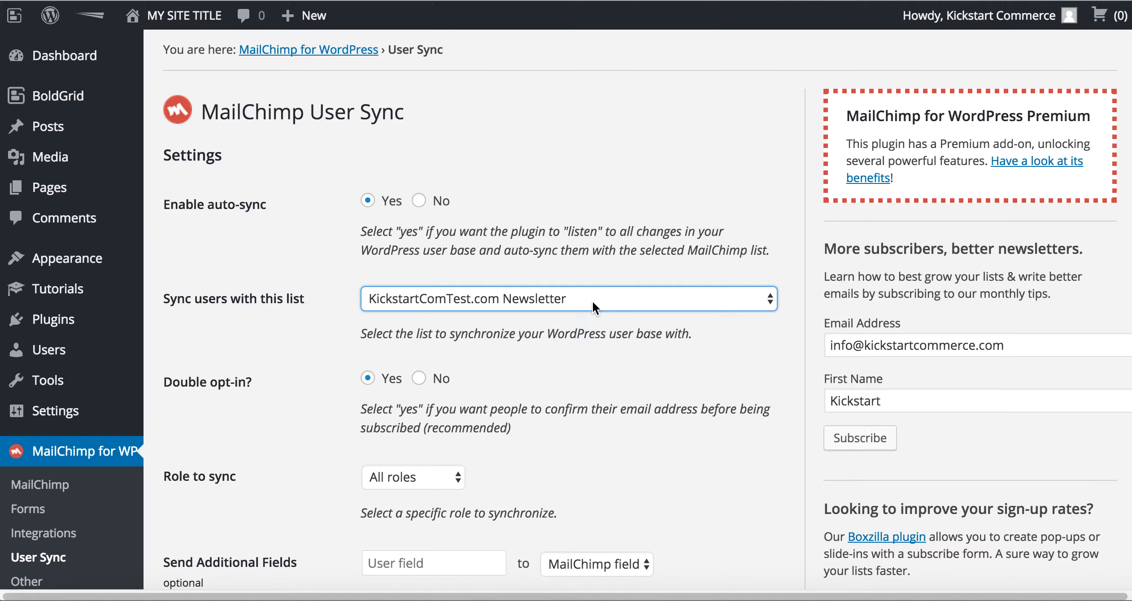
- Set the role to synchronize with the MailChimp list to Subscriber
{"action": "scroll", "coordinate": [577, 336], "scroll_direction": "down", "scroll_amount": 3}
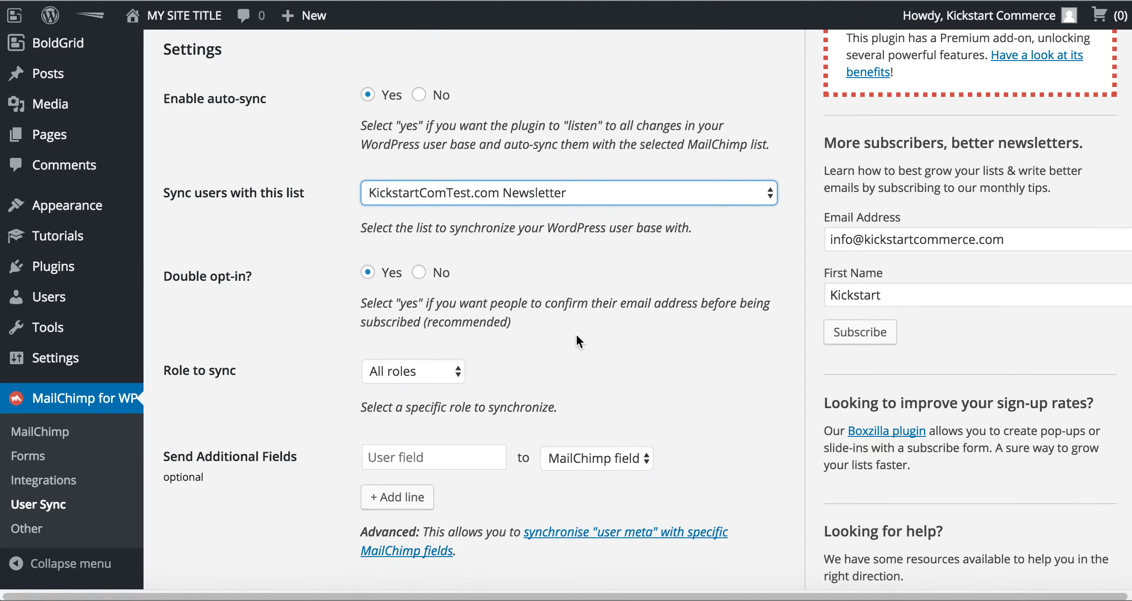
{"action": "scroll", "coordinate": [577, 336], "scroll_direction": "down", "scroll_amount": 3}
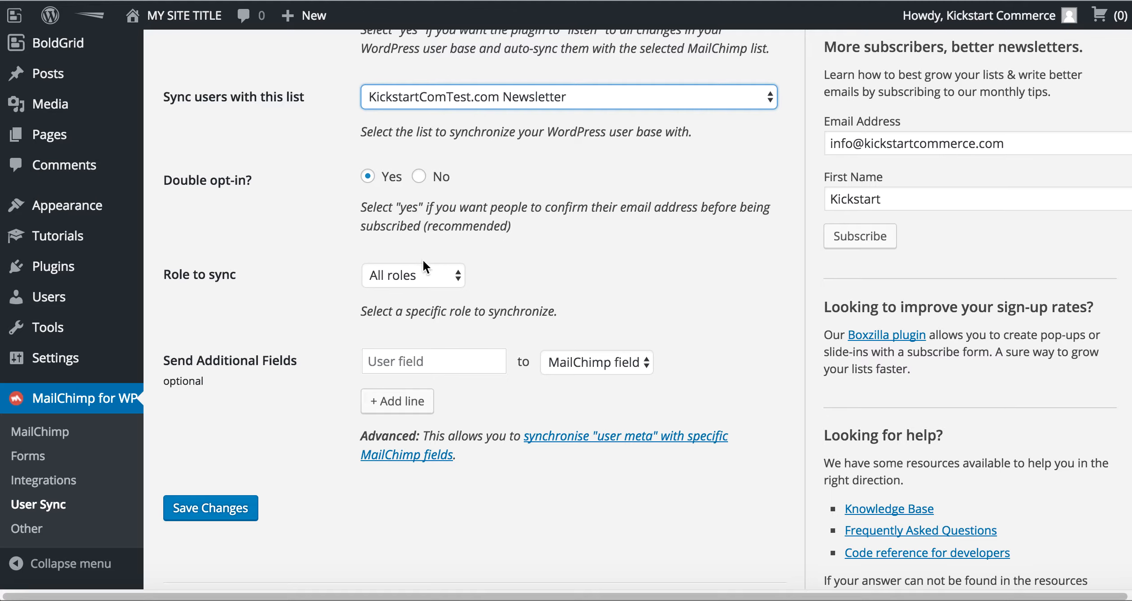
{"action": "left_click", "coordinate": [423, 275]}
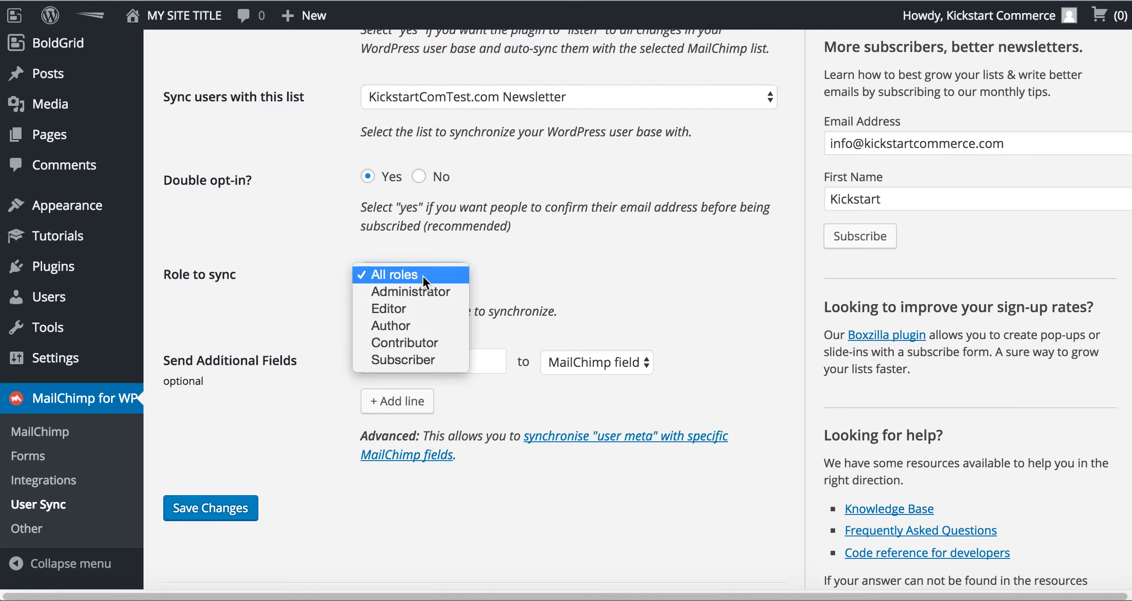
{"action": "left_click", "coordinate": [423, 275]}
{"action": "left_click", "coordinate": [423, 275]}
{"action": "left_click", "coordinate": [428, 361]}
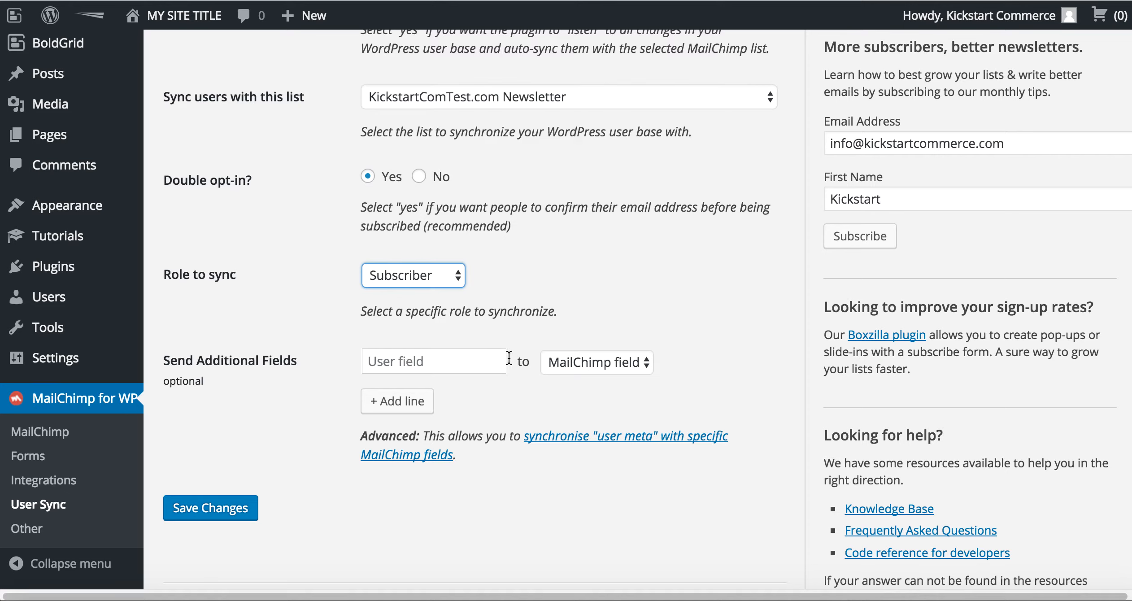
- Choose First Name as the MailChimp field under Send Additional Fields, leave the user field empty, and save the sync settings
{"action": "left_click", "coordinate": [582, 363]}
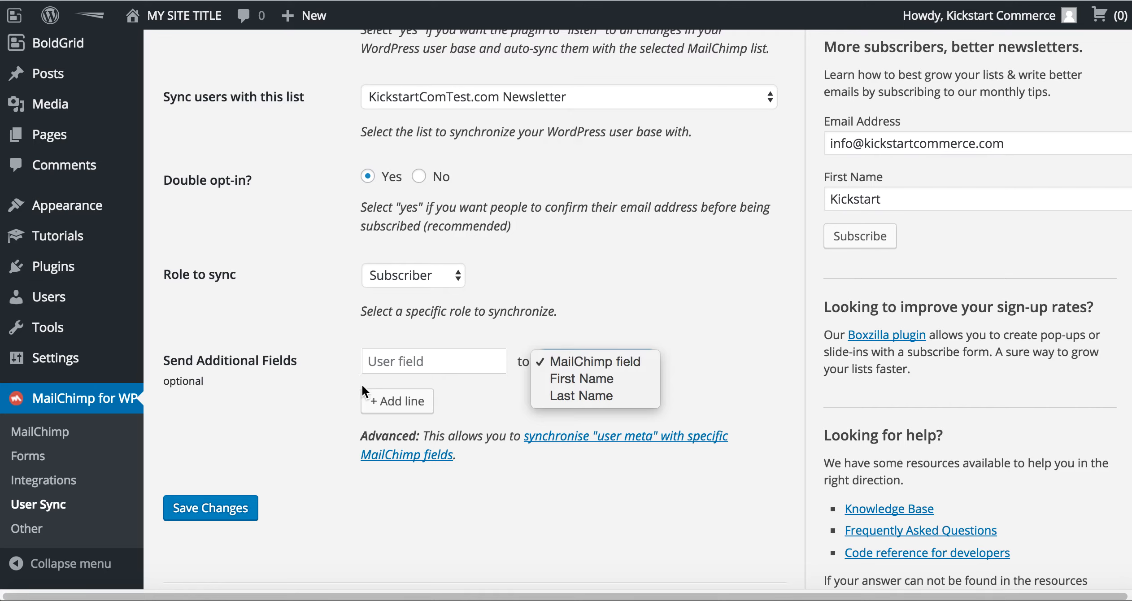
{"action": "left_click", "coordinate": [564, 380]}
{"action": "left_click", "coordinate": [444, 368]}
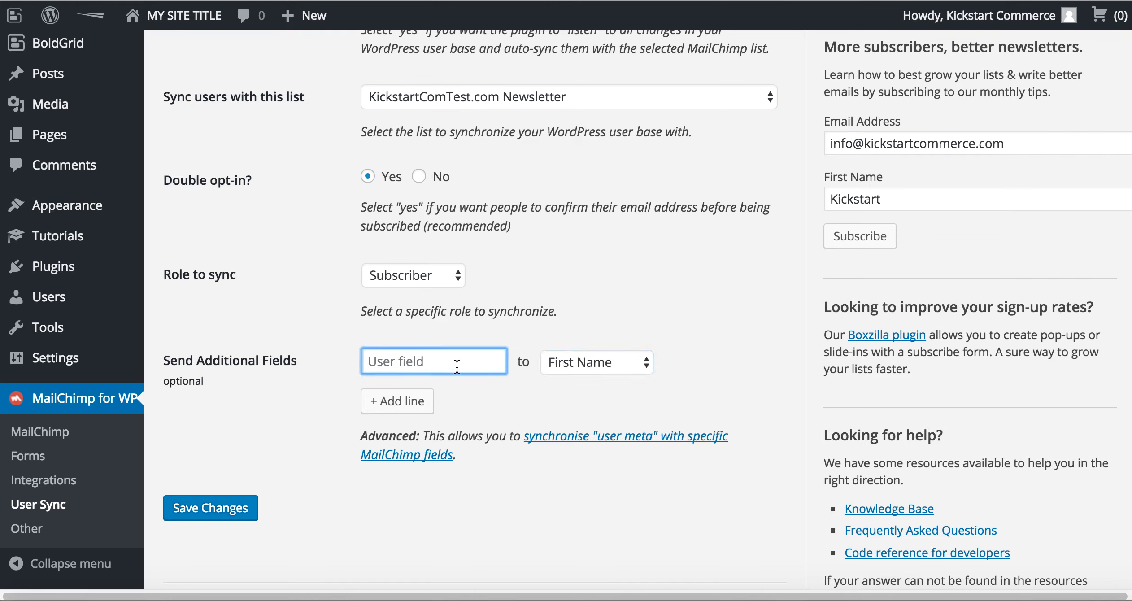
{"action": "left_click", "coordinate": [587, 366]}
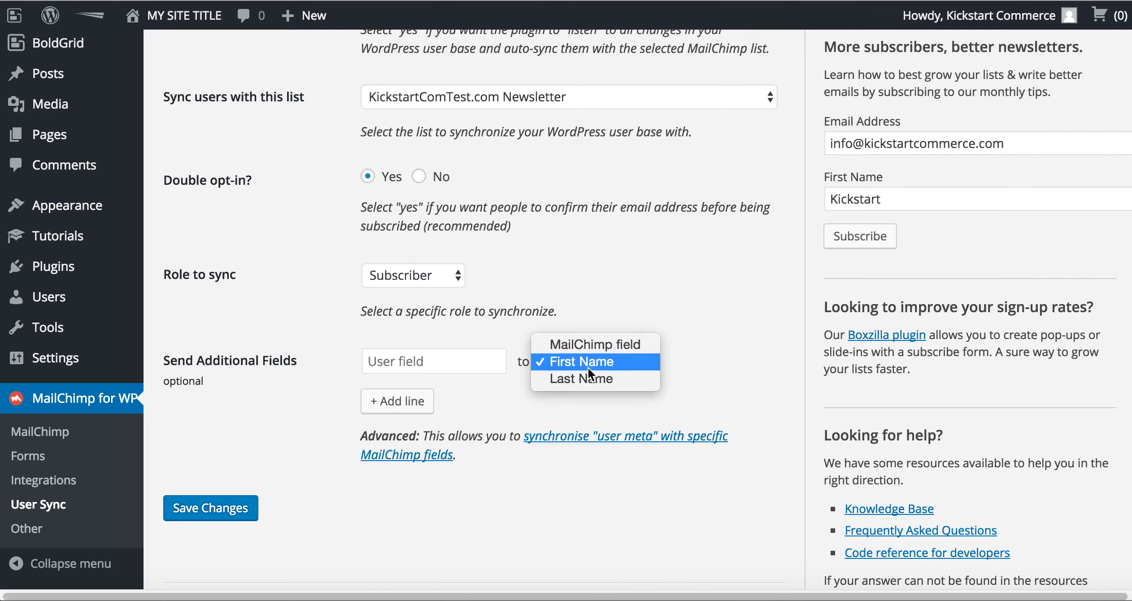
{"action": "left_click", "coordinate": [518, 390]}
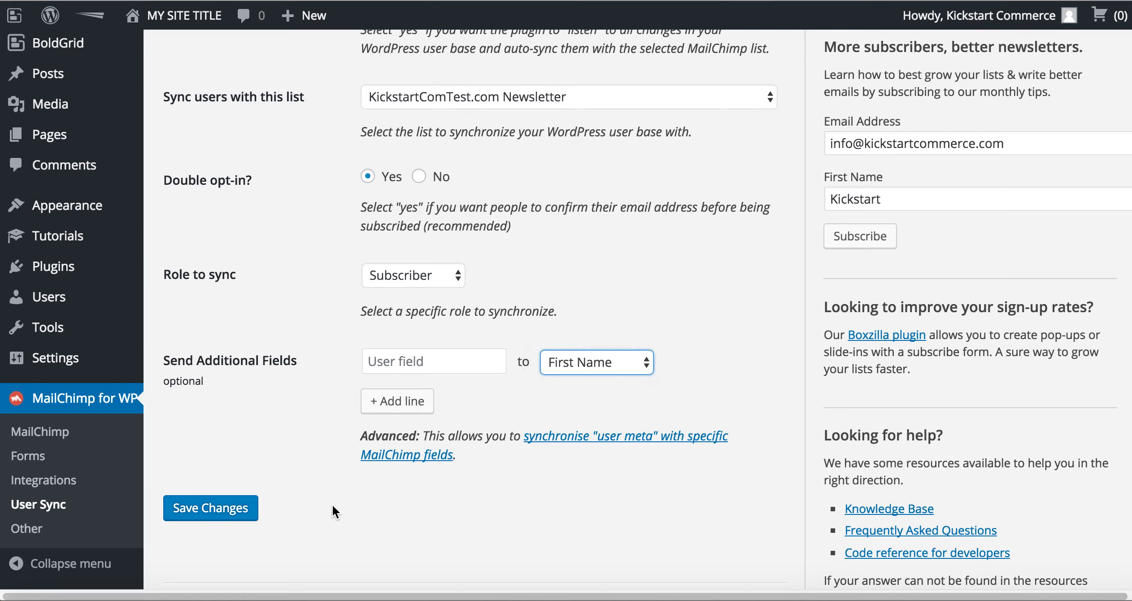
{"action": "left_click", "coordinate": [228, 510]}
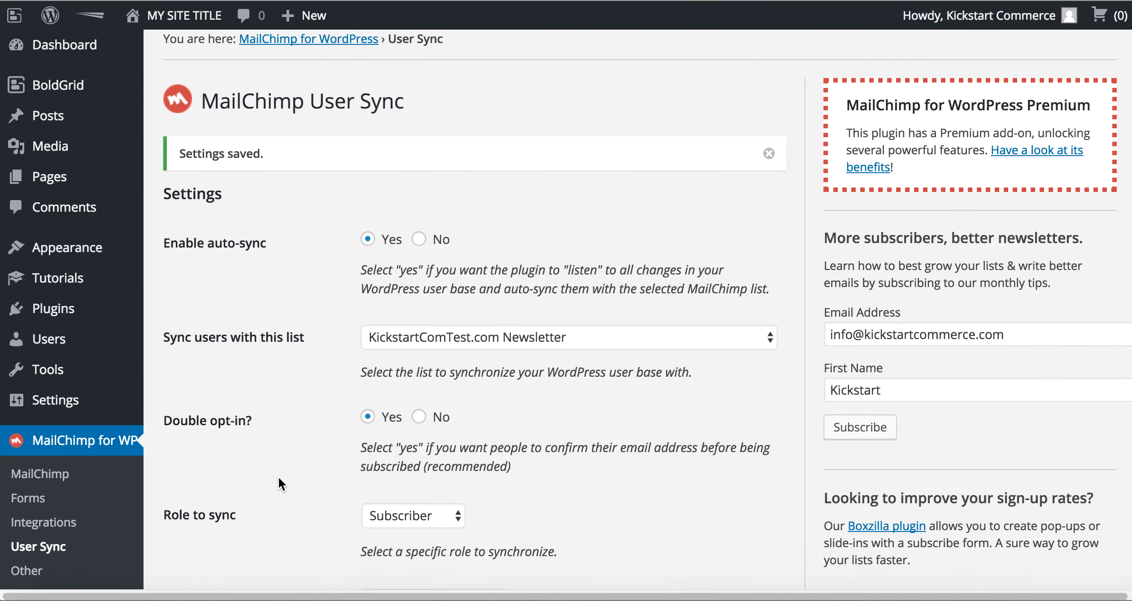
- Examine the sync Status, Manual Synchronization and Webhook sections of the User Sync page, along with the saved settings
{"action": "scroll", "coordinate": [278, 482], "scroll_direction": "down", "scroll_amount": 6}
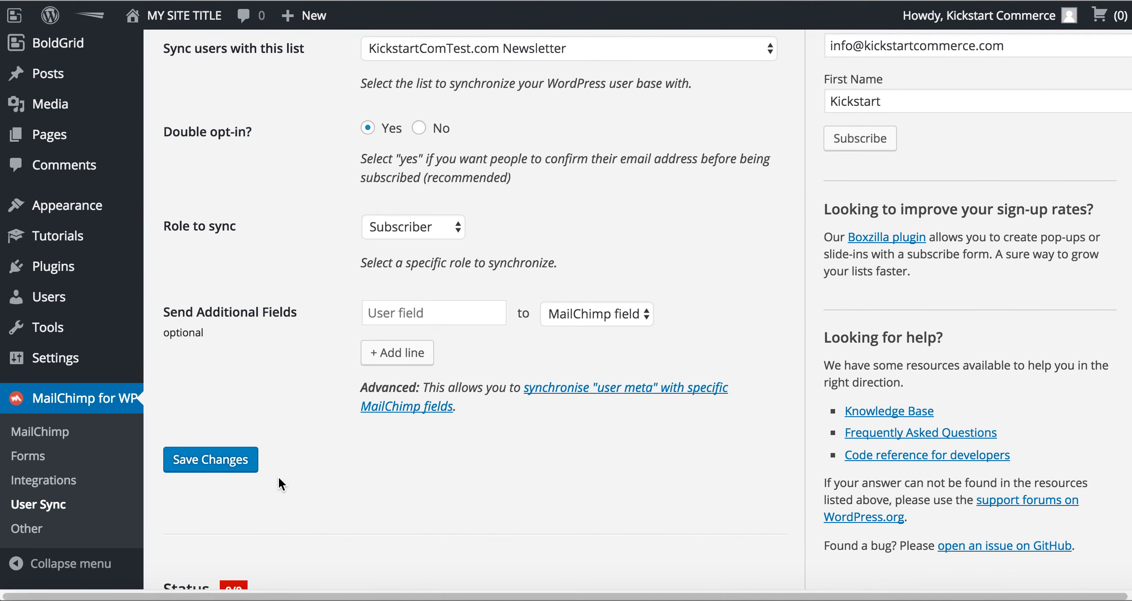
{"action": "scroll", "coordinate": [279, 477], "scroll_direction": "down", "scroll_amount": 1}
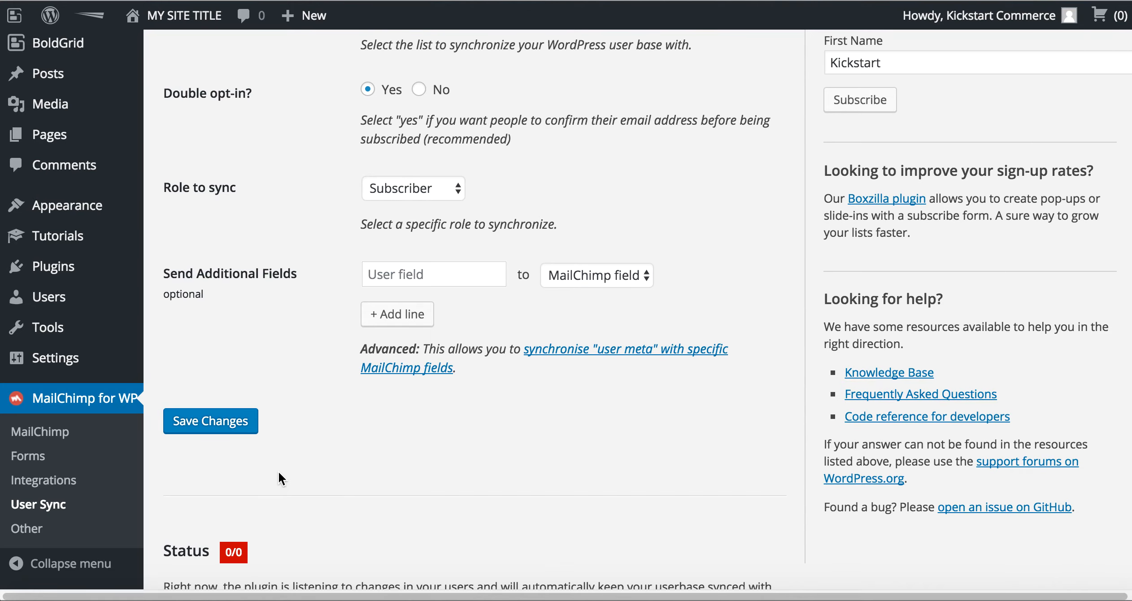
{"action": "scroll", "coordinate": [279, 473], "scroll_direction": "down", "scroll_amount": 5}
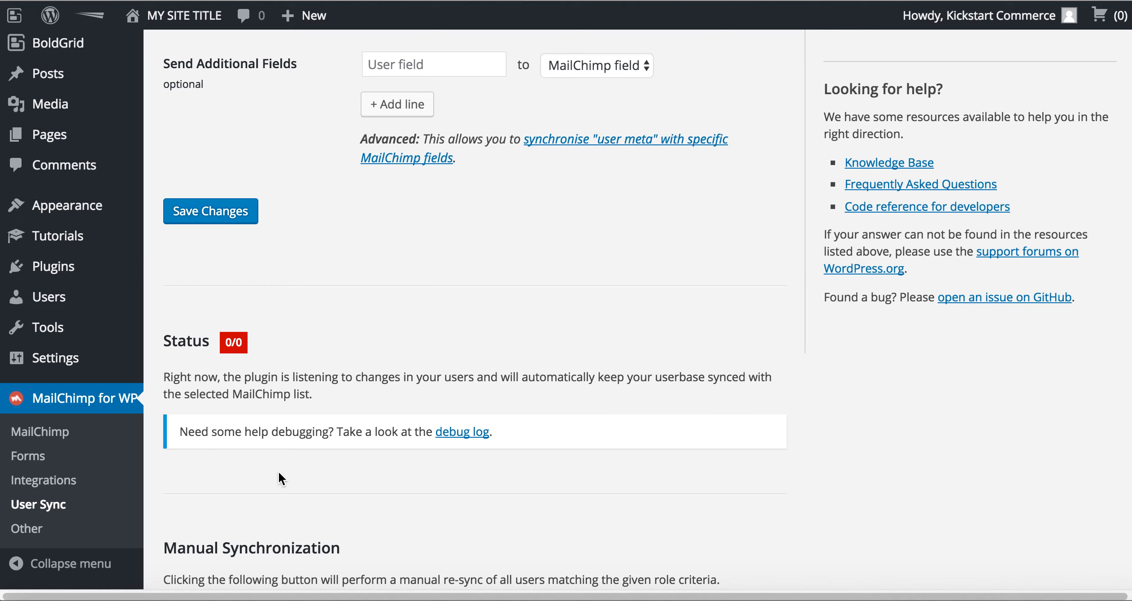
{"action": "scroll", "coordinate": [278, 478], "scroll_direction": "down", "scroll_amount": 10}
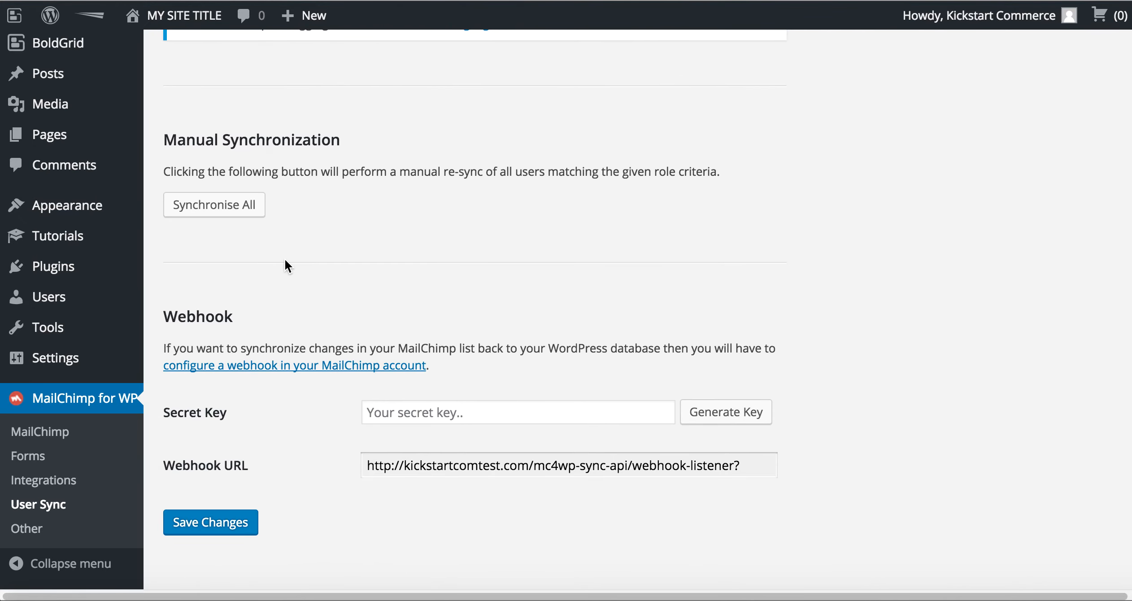
{"action": "scroll", "coordinate": [286, 261], "scroll_direction": "up", "scroll_amount": 3}
{"action": "scroll", "coordinate": [285, 265], "scroll_direction": "up", "scroll_amount": 1}
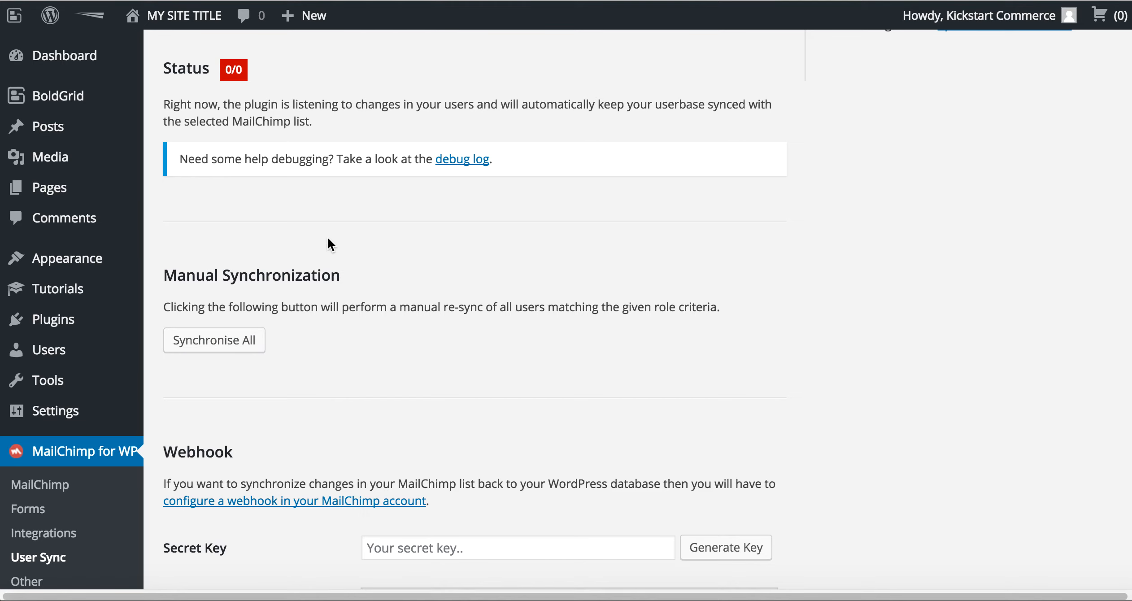
{"action": "scroll", "coordinate": [347, 234], "scroll_direction": "up", "scroll_amount": 10}
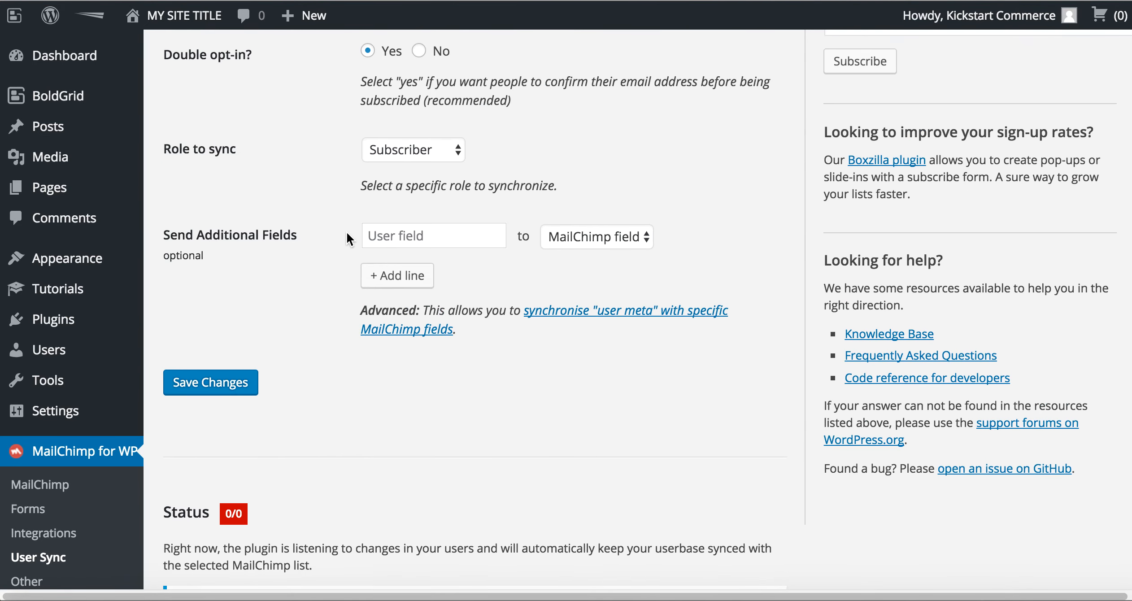
{"action": "scroll", "coordinate": [319, 246], "scroll_direction": "down", "scroll_amount": 15}
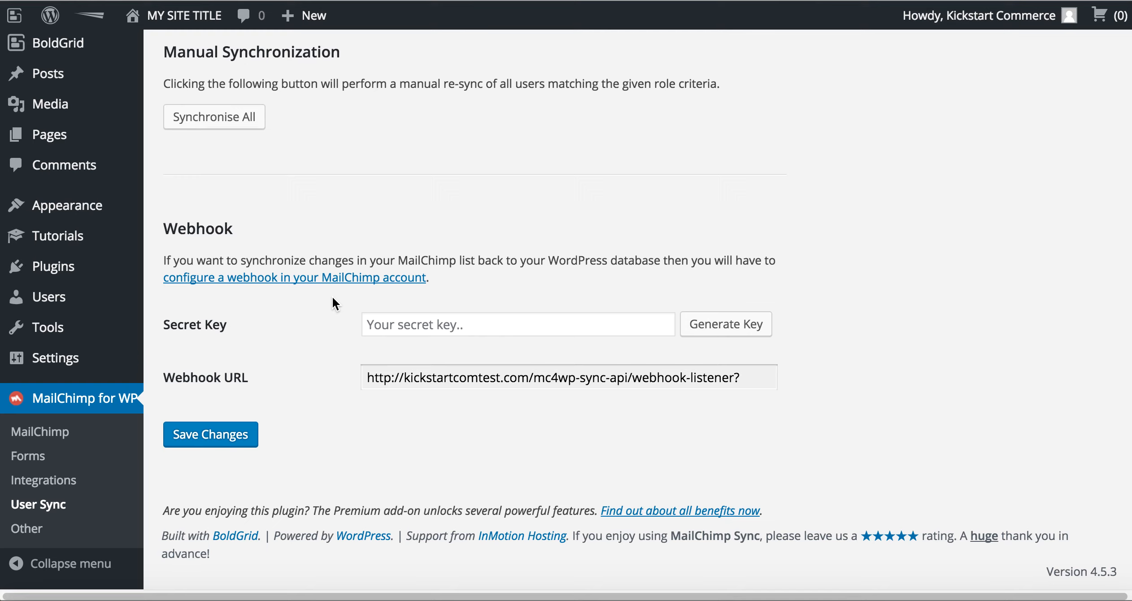
{"action": "scroll", "coordinate": [331, 295], "scroll_direction": "up", "scroll_amount": 10}
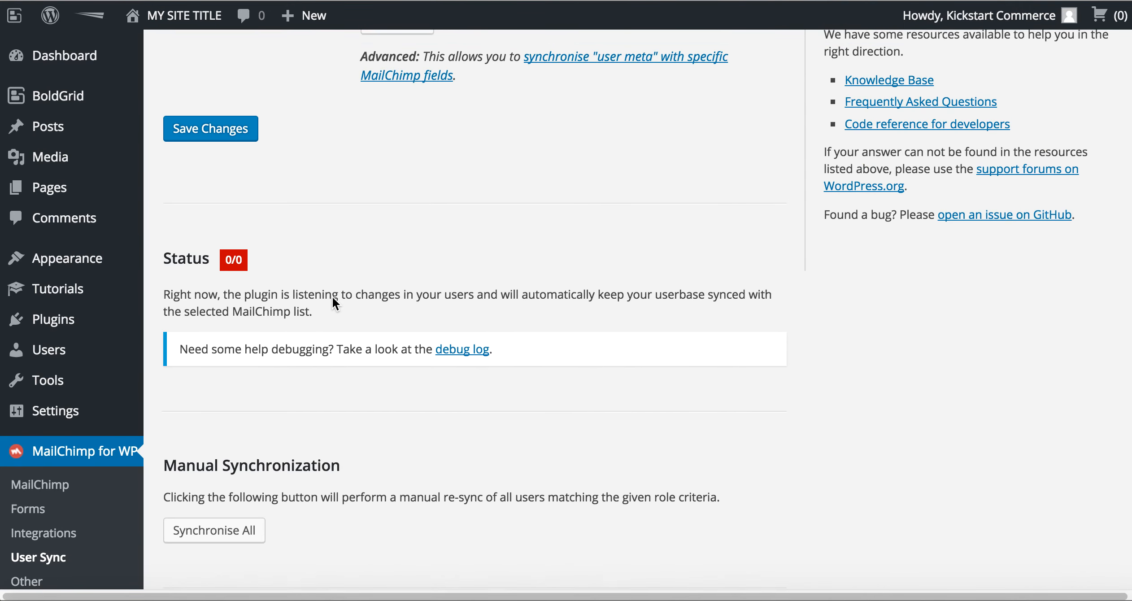
{"action": "scroll", "coordinate": [333, 297], "scroll_direction": "up", "scroll_amount": 7}
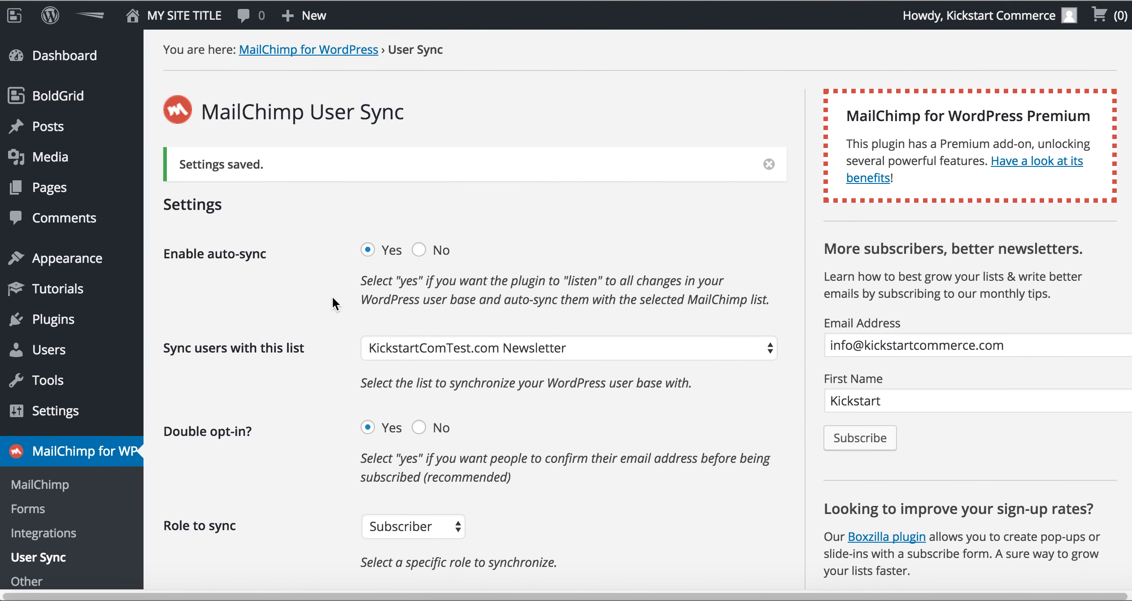